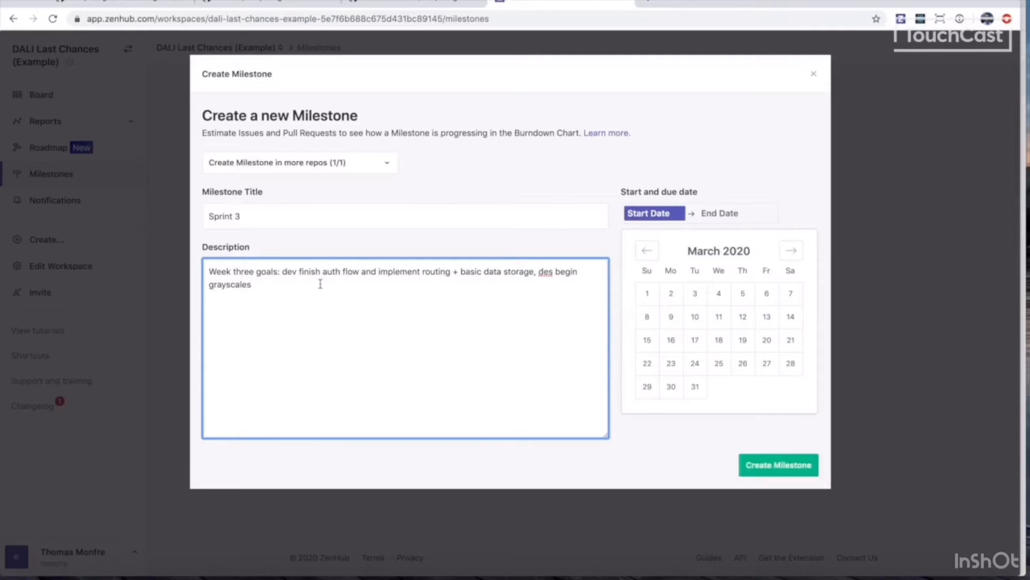
Step: Set the Sprint 3 milestone to run from Mar 15, 2020 to Mar 21, 2020, and create it
left_click(647, 340)
left_click(790, 341)
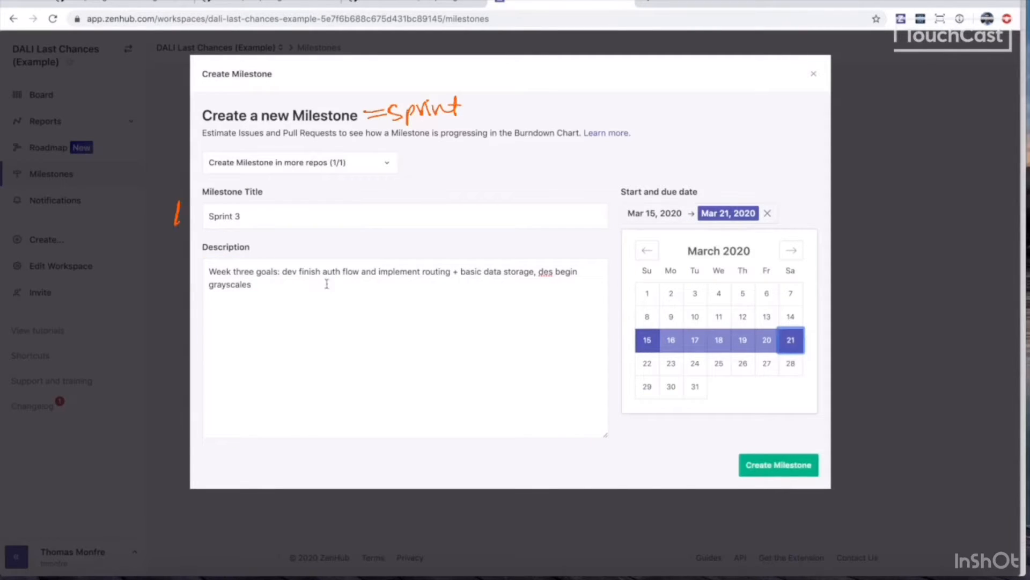
left_click(768, 466)
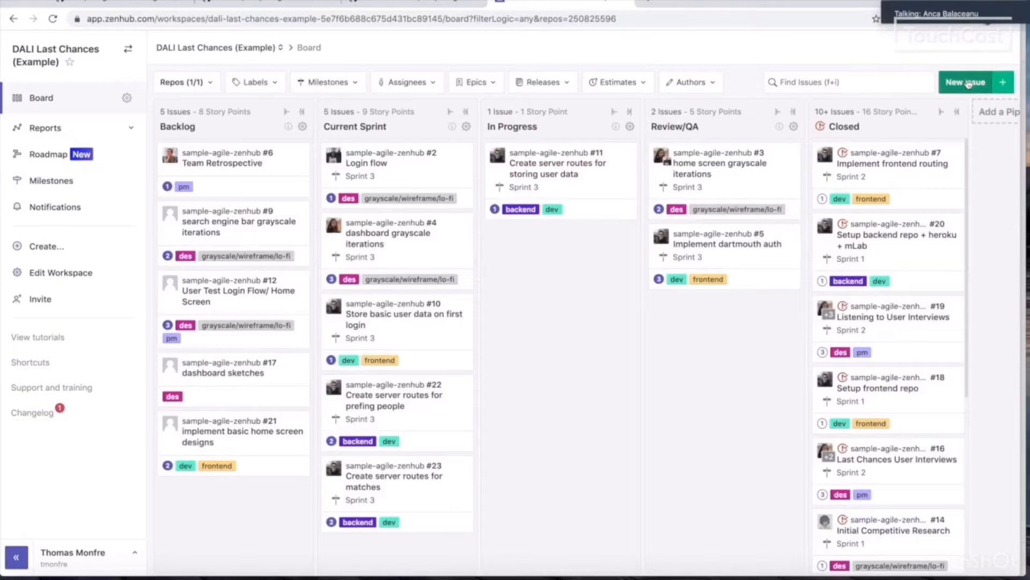
Step: Start a new issue on the board titled "Implement designs for searching other users"
left_click(969, 84)
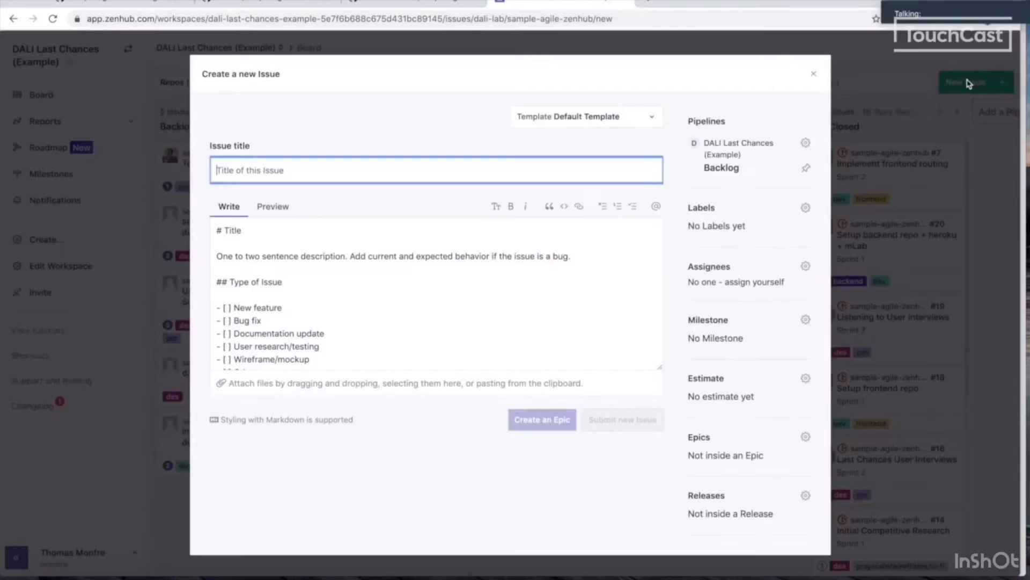
type("Implement dei")
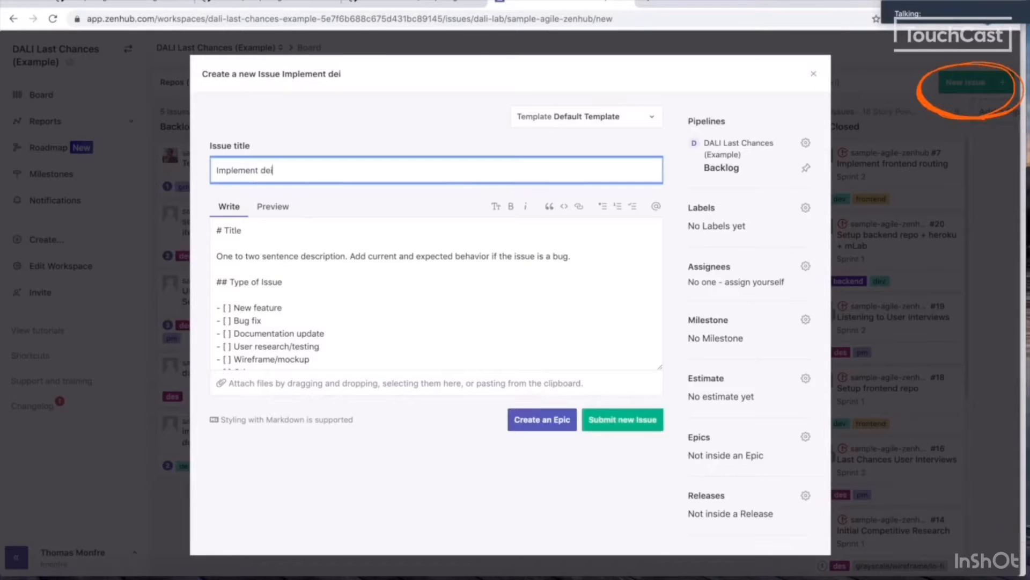
key("BackSpace")
type("signs f")
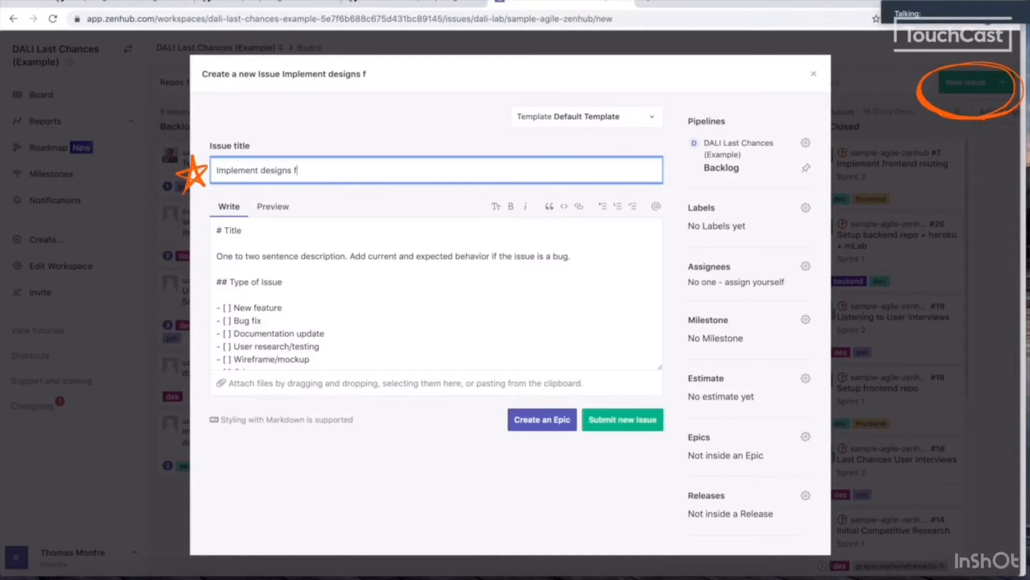
type("or s")
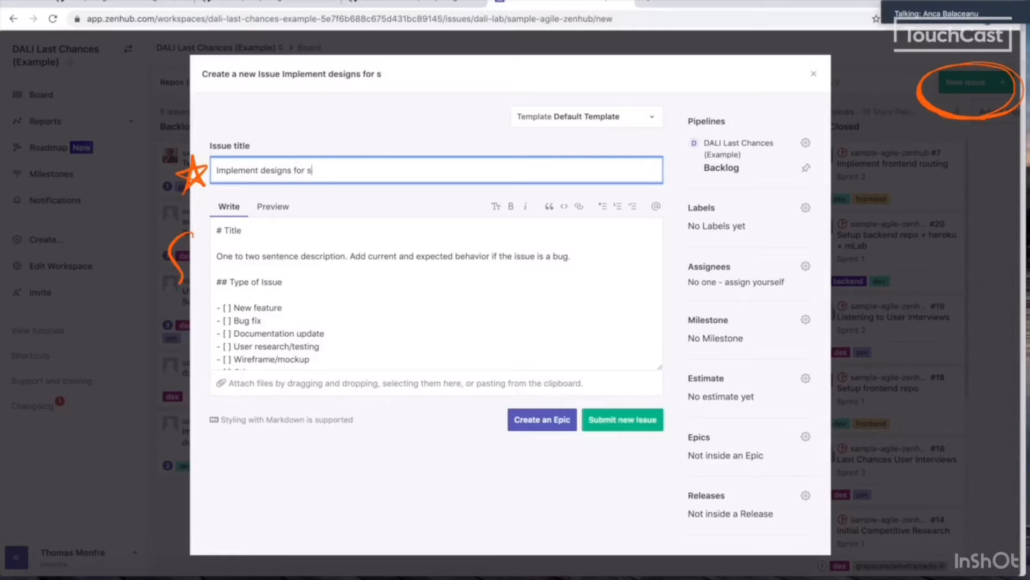
type("earching")
key("BackSpace")
key("BackSpace")
key("BackSpace")
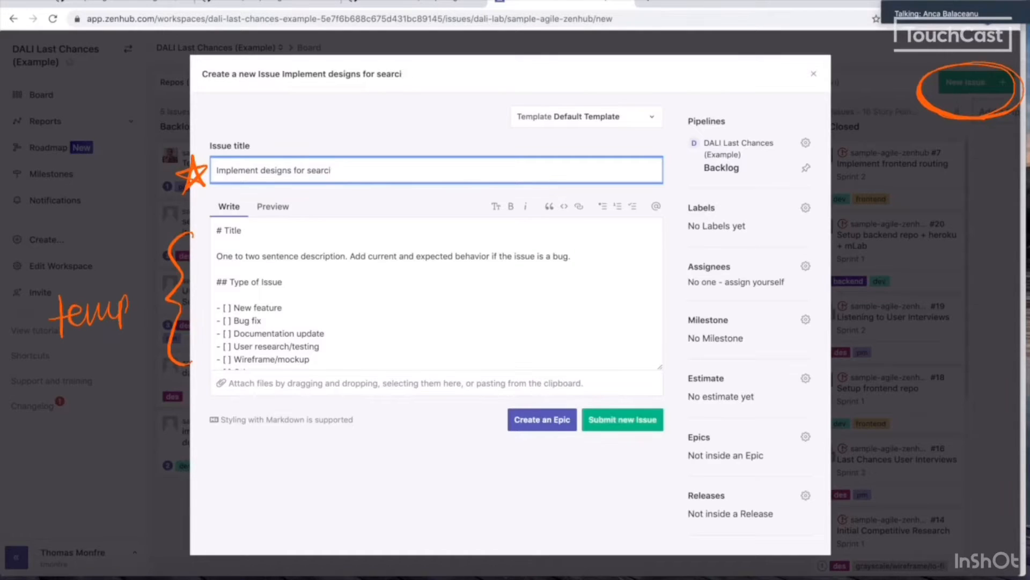
type("hing other users")
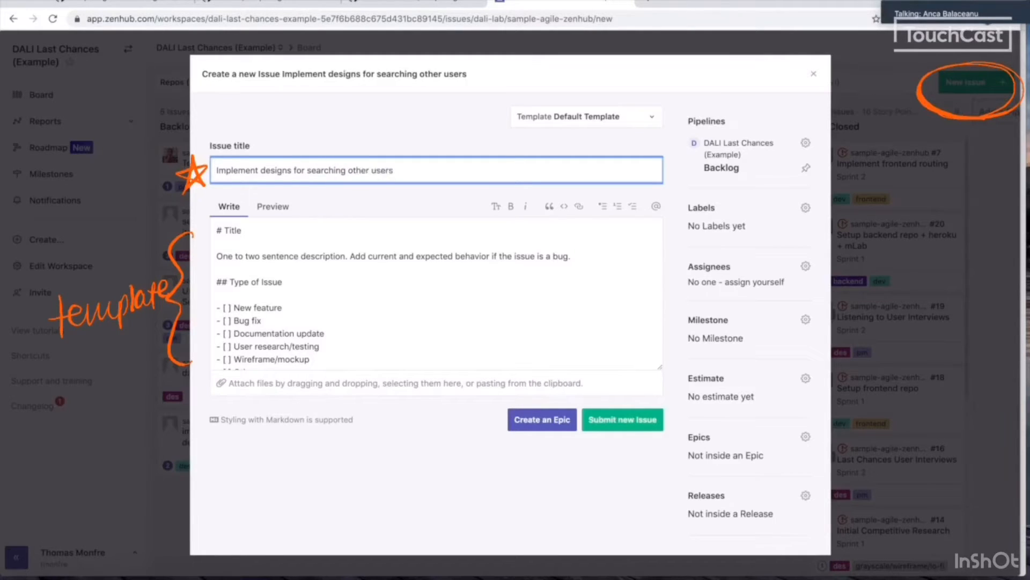
Step: Copy the issue title into the description's top heading, replacing the placeholder word "Title"
key("ctrl+a")
key("ctrl+c")
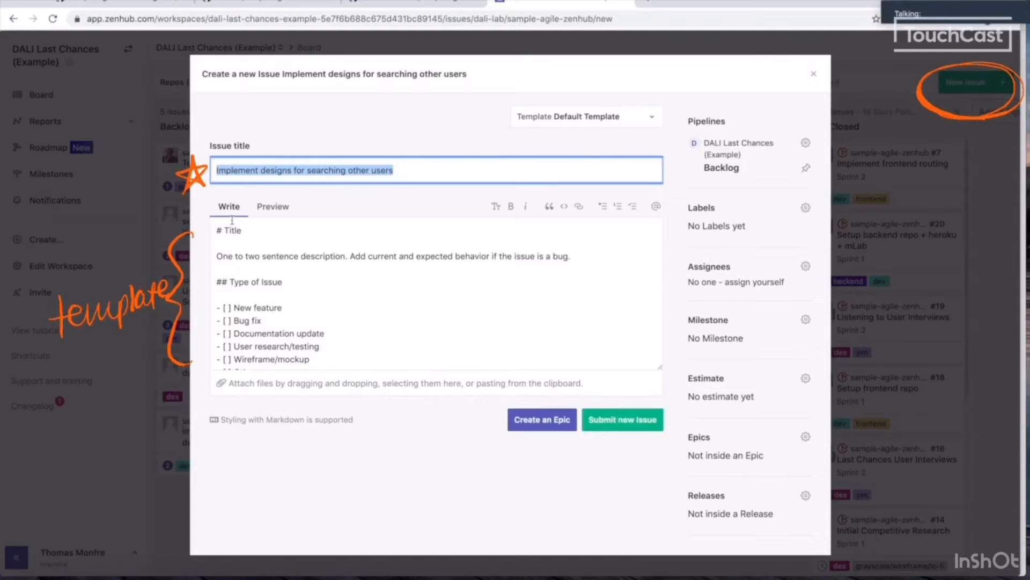
double_click(242, 234)
key("ctrl+v")
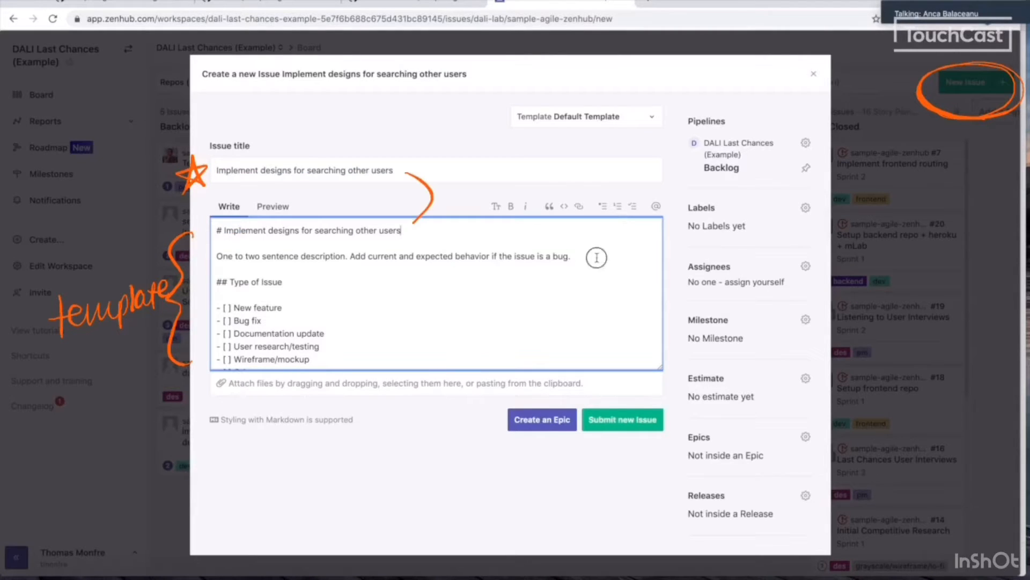
Step: Replace the description placeholder with bullets "See figma for designs" and "User should be able to look up other users and pref them"
left_click_drag(571, 256, 190, 260)
key("BackSpace")
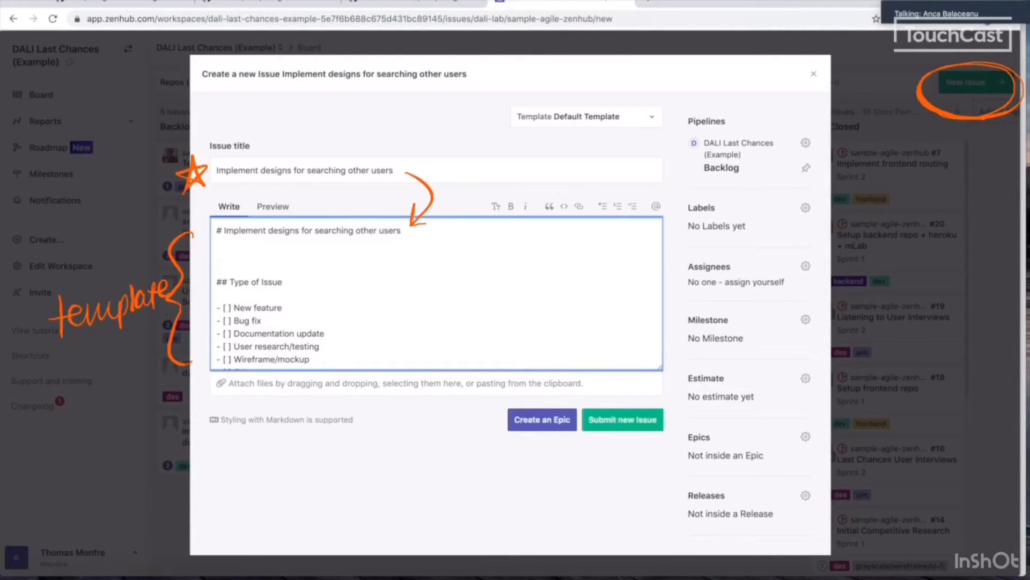
type("- See figma fo")
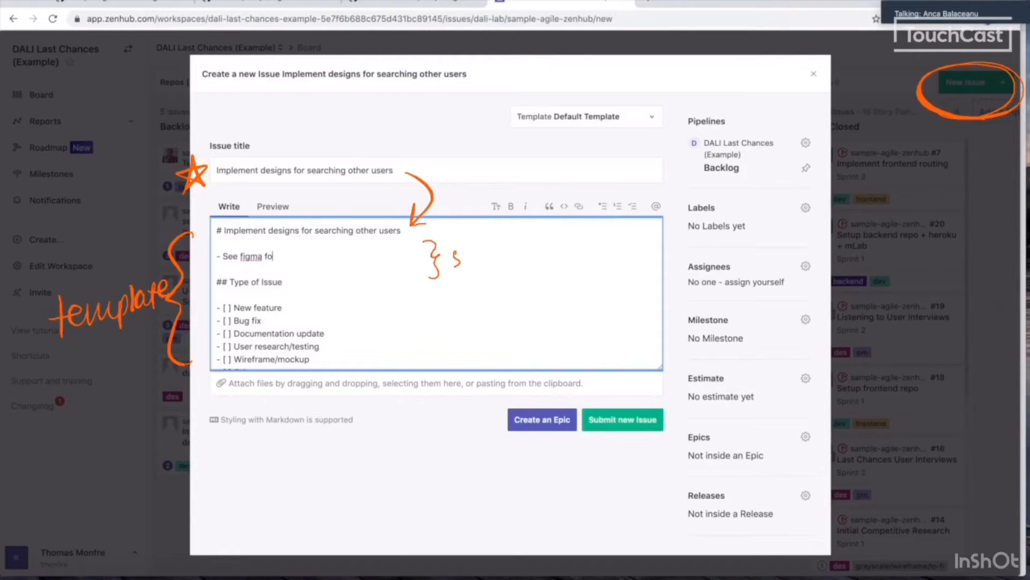
type("r designs")
key("Return")
type("0")
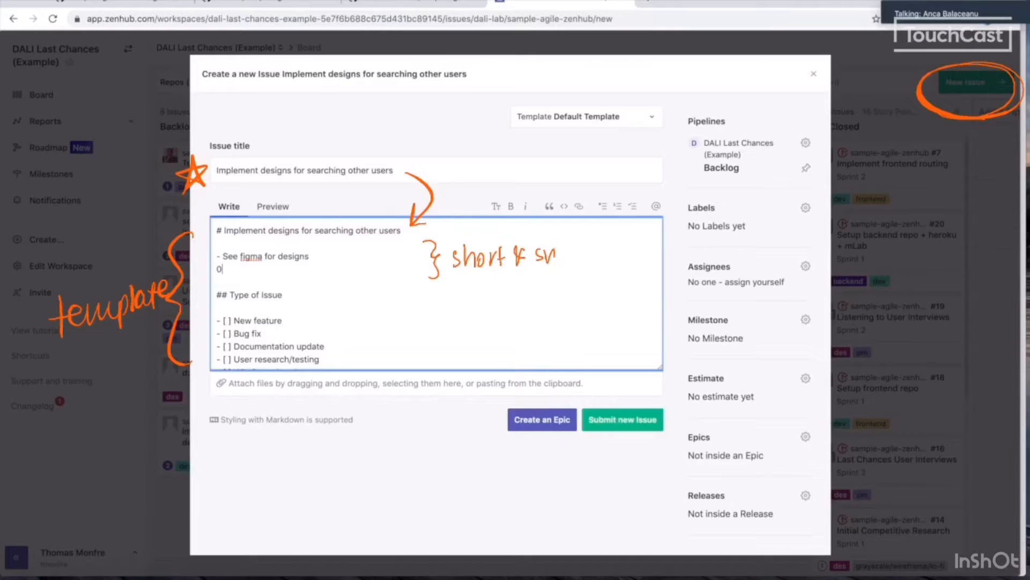
key("BackSpace")
type("- User ")
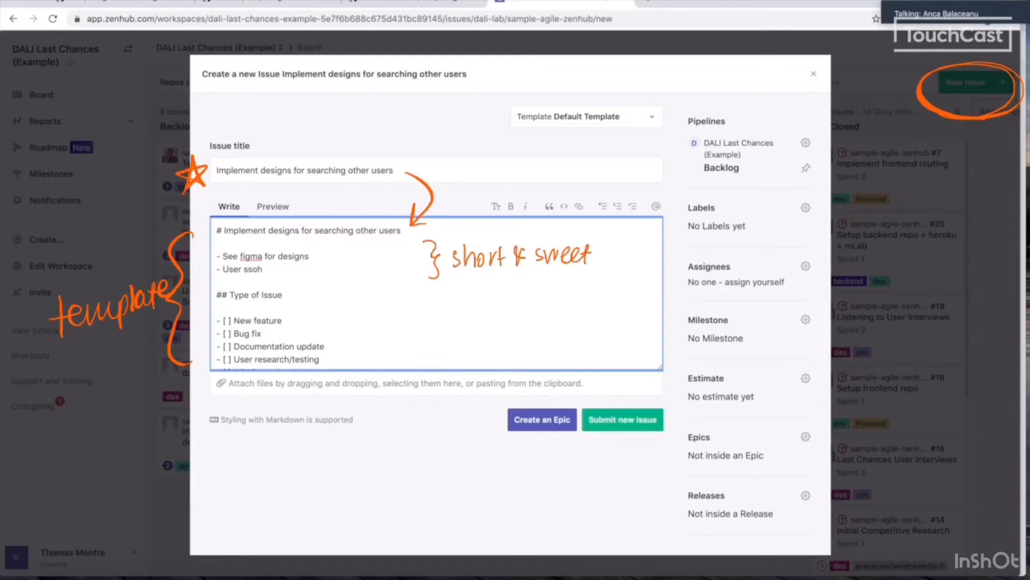
type("should be able to look up oterhe")
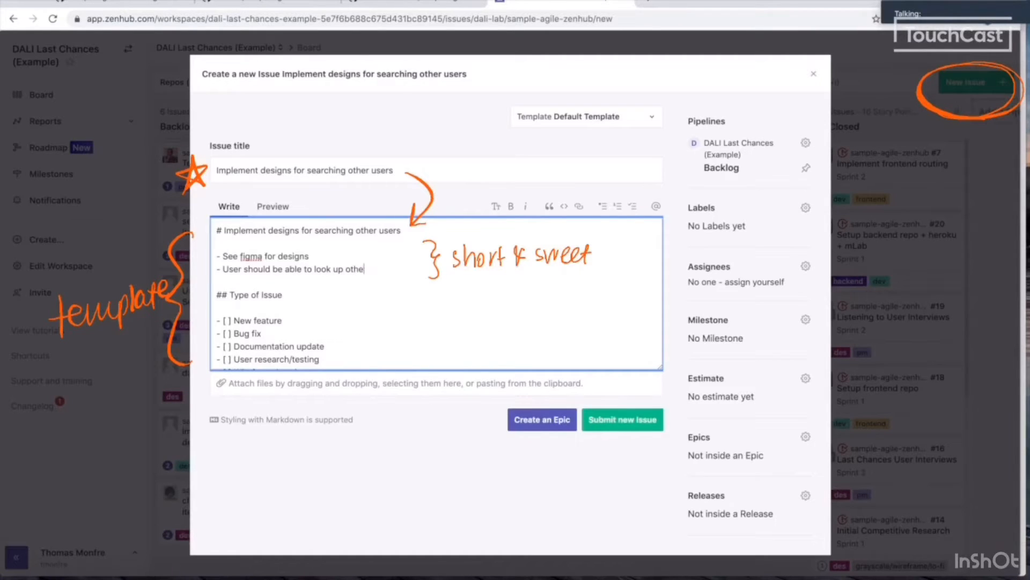
type("r users and ")
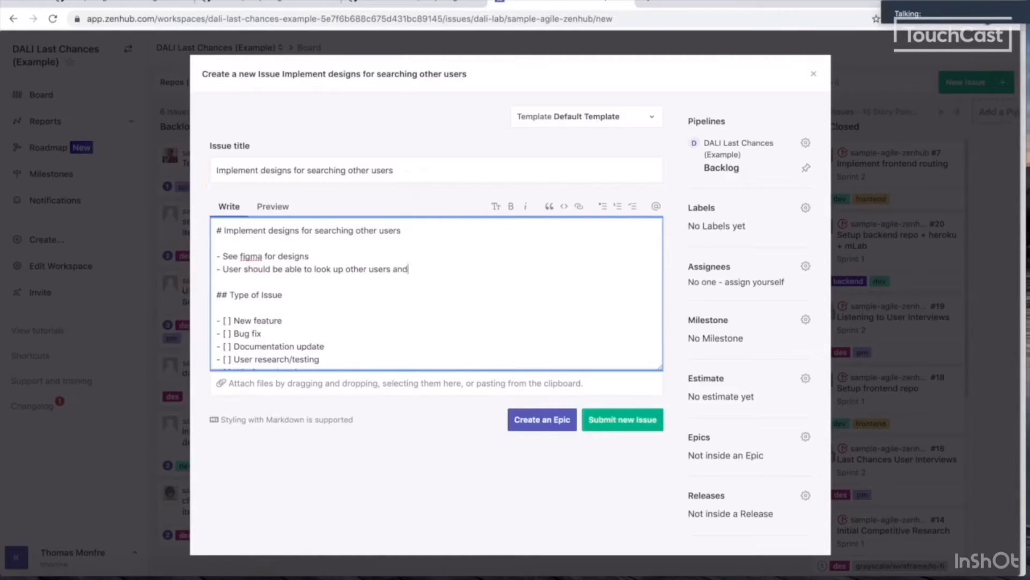
type("pref")
type(" the,")
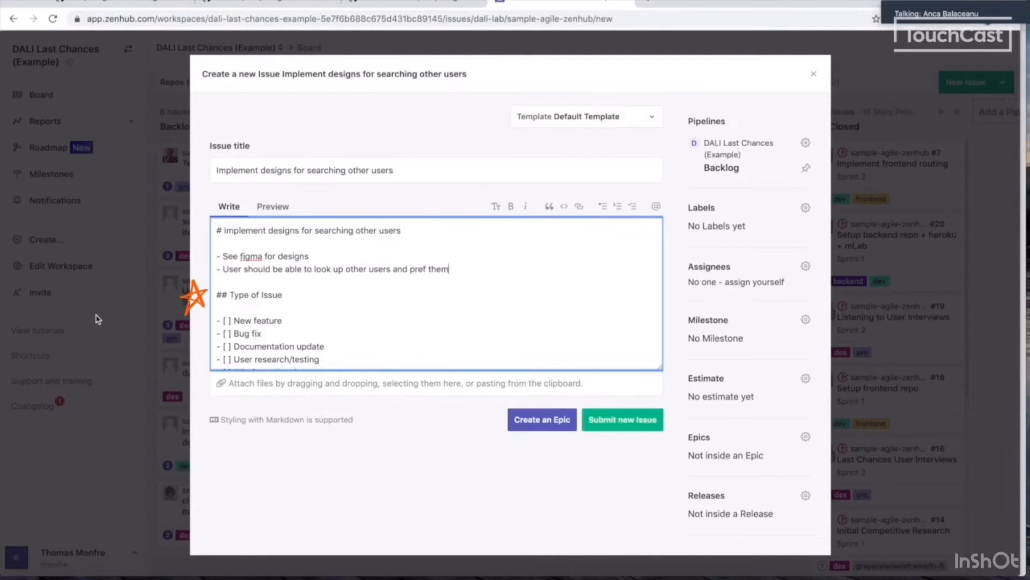
Step: Mark "New feature" with an x in the description's Type of Issue checklist
left_click(228, 320)
type("x")
scroll(321, 300, "down", 2)
Step: Apply the dev and frontend labels to the new issue
left_click(722, 204)
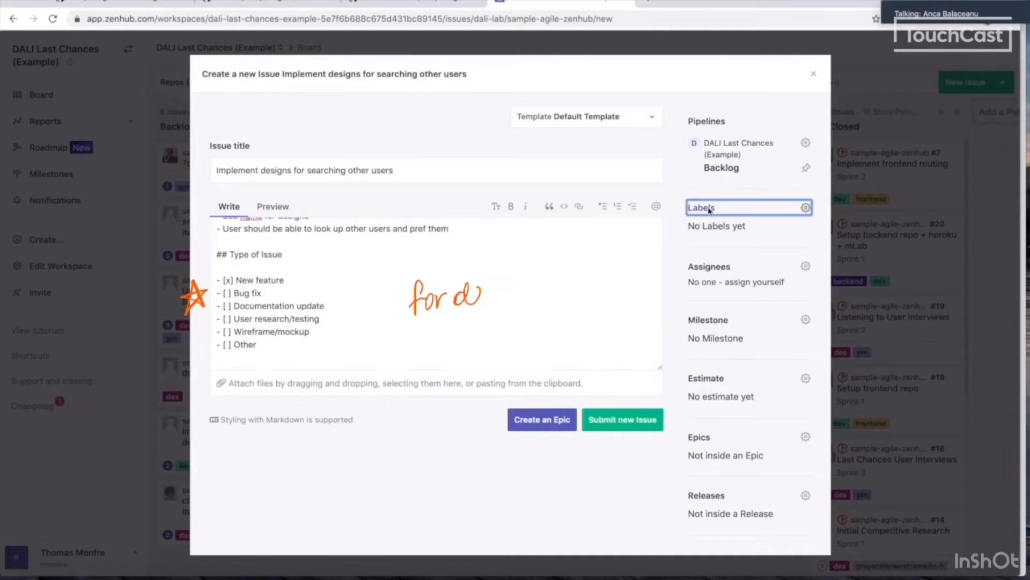
left_click(677, 364)
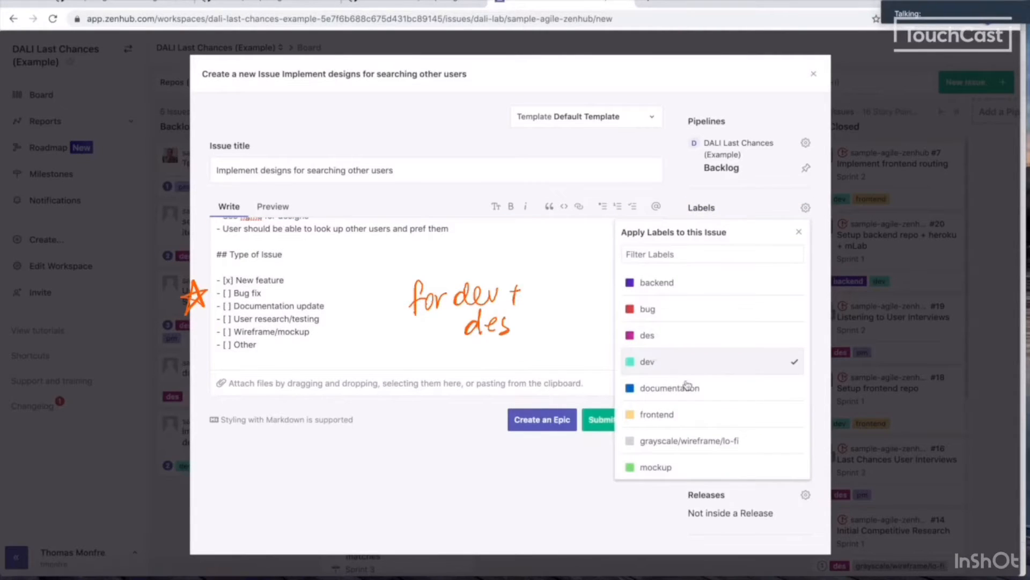
left_click(750, 414)
left_click(693, 206)
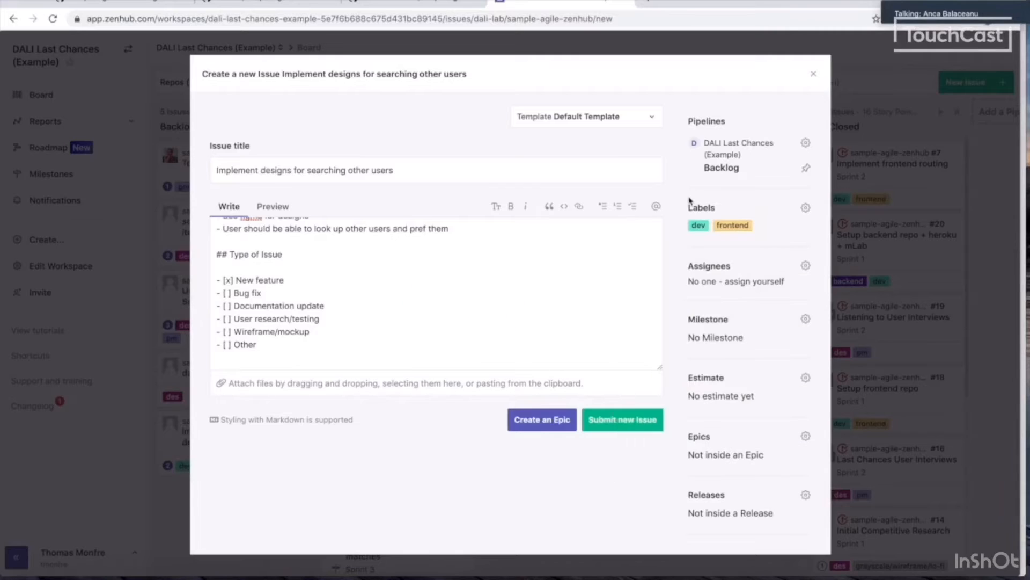
Step: Assign yourself to the new issue
left_click(717, 266)
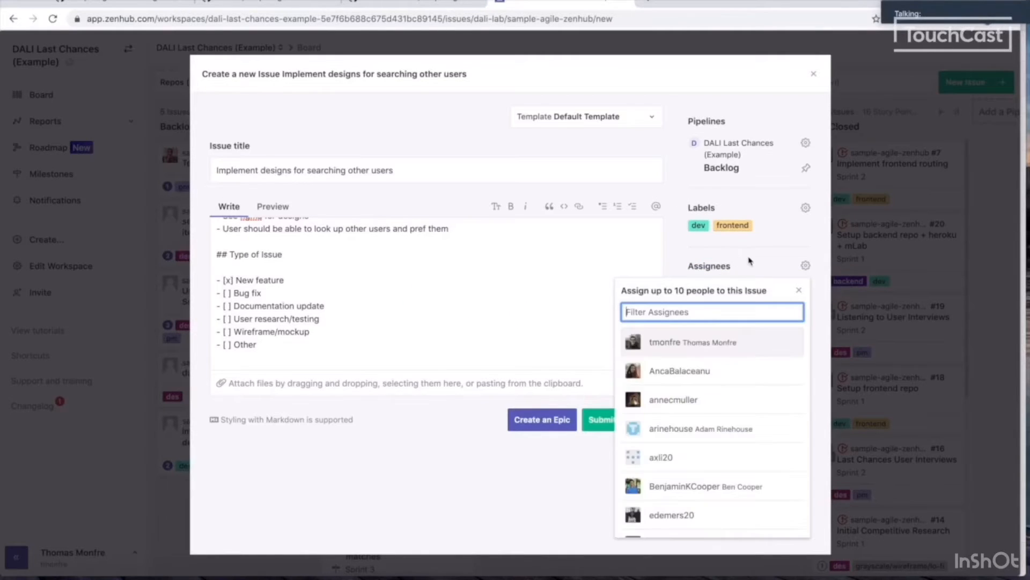
left_click(803, 264)
left_click(777, 282)
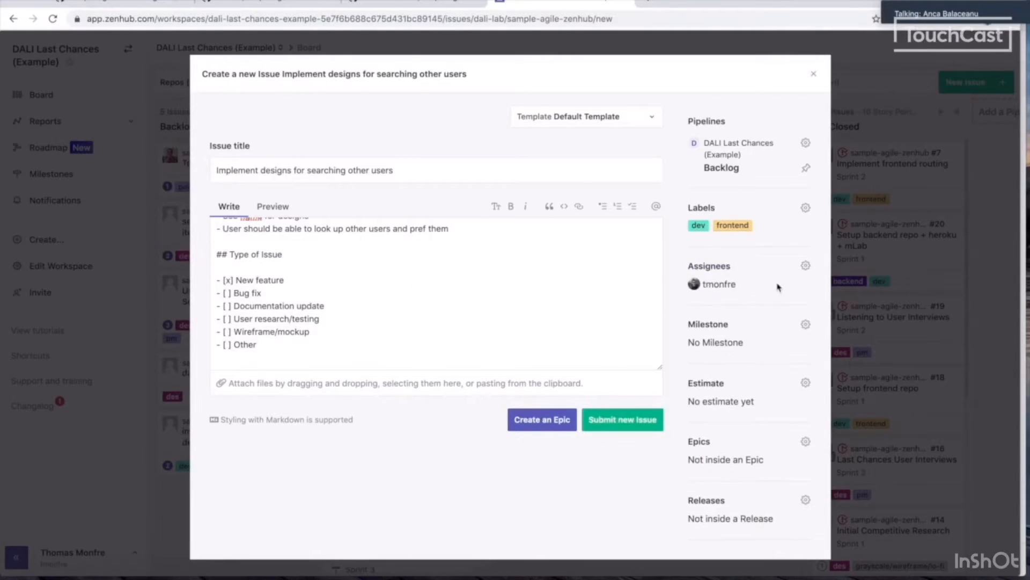
Step: Set the issue's milestone to Sprint 3 and its estimate to 3
left_click(715, 325)
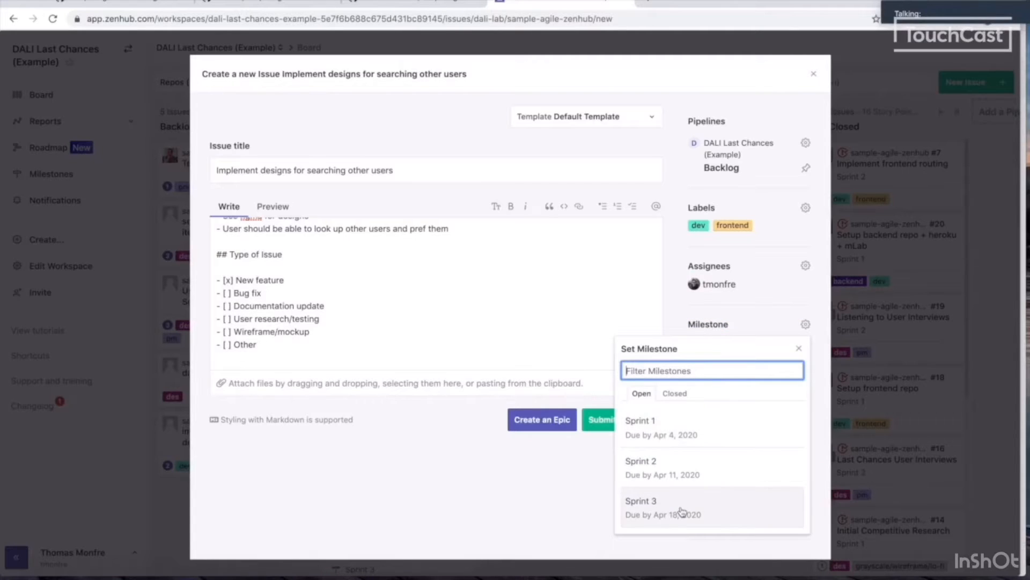
left_click(751, 504)
left_click(711, 406)
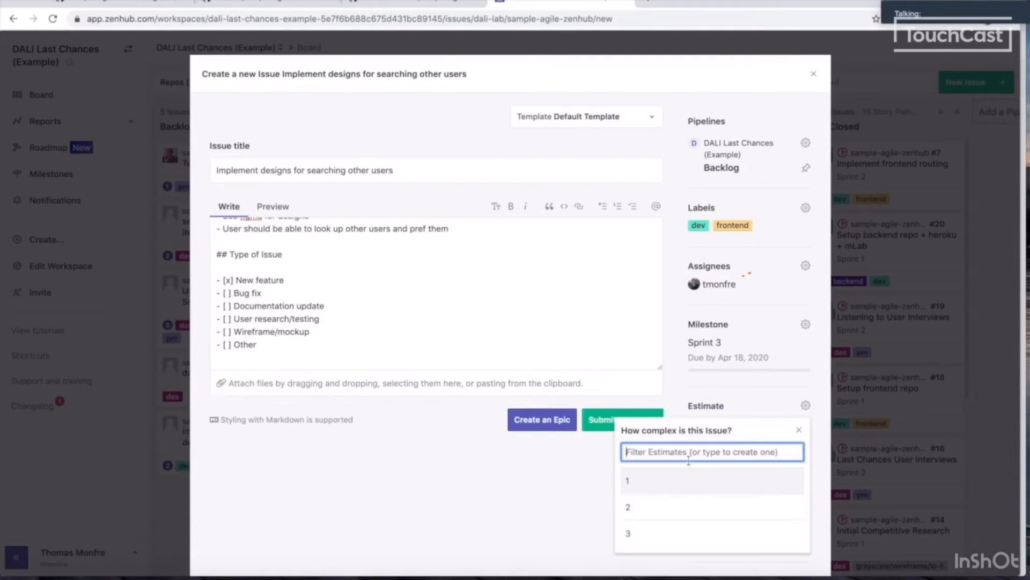
left_click(666, 535)
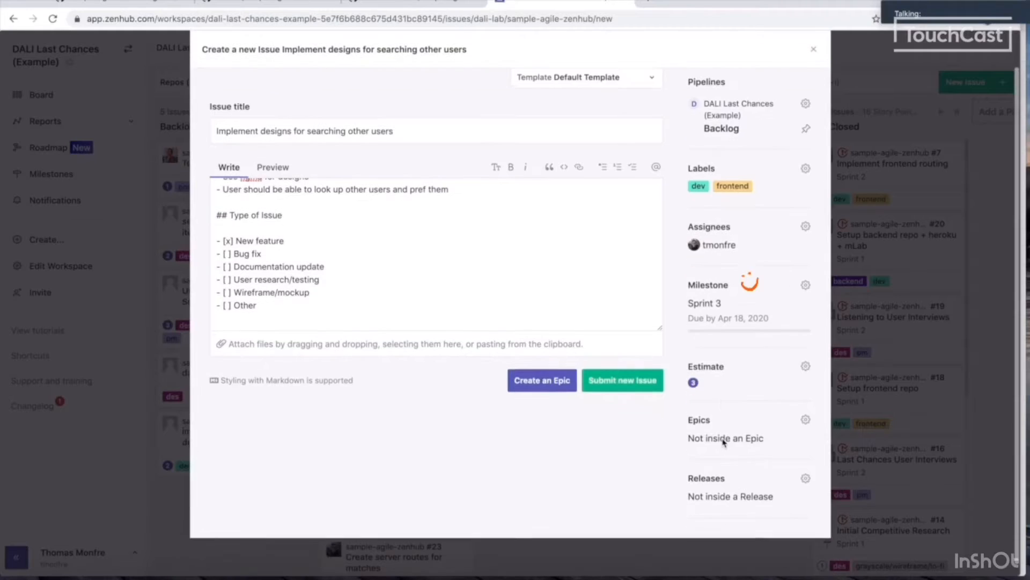
Step: Submit the new issue and move its card from Backlog to Current Sprint on the board
left_click(632, 382)
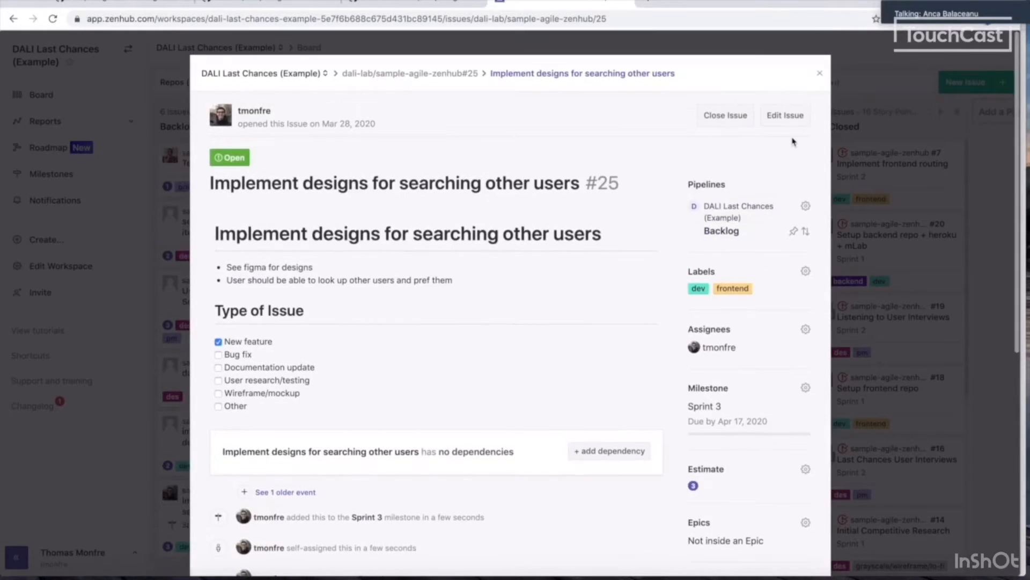
left_click(821, 78)
mouse_move(239, 256)
left_mouse_down()
mouse_move(338, 471)
mouse_move(379, 456)
left_mouse_up()
Step: Assign yourself to the "Implement designs for searching other users" issue and move its card from Current Sprint to In Progress
left_click(419, 432)
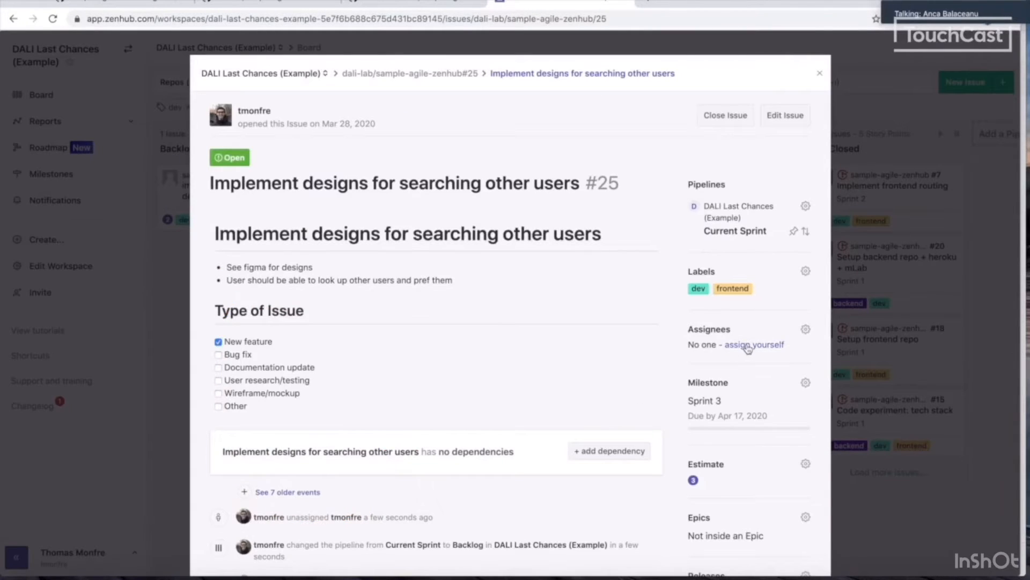
left_click(748, 347)
left_click(820, 73)
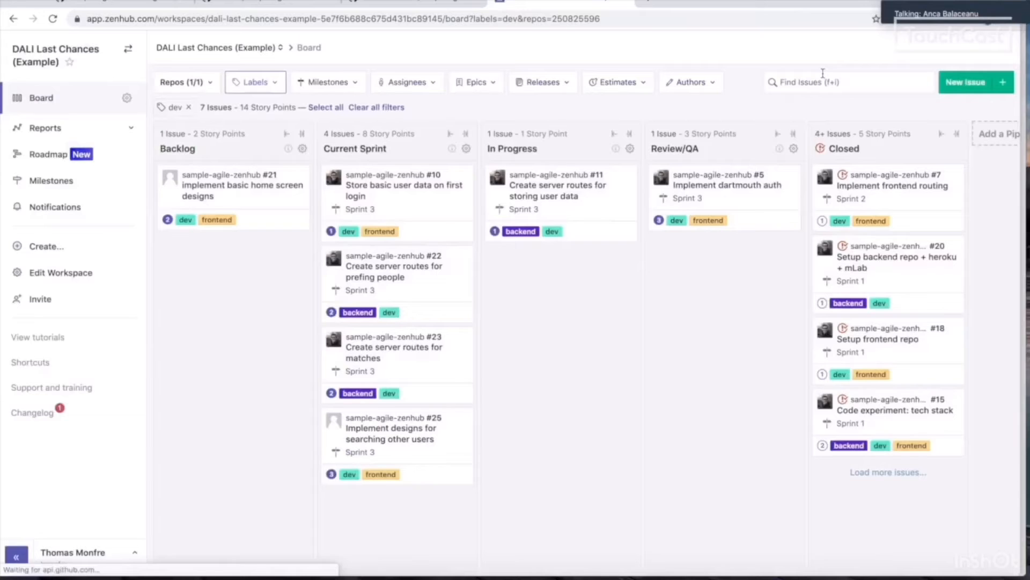
left_click_drag(394, 434, 577, 296)
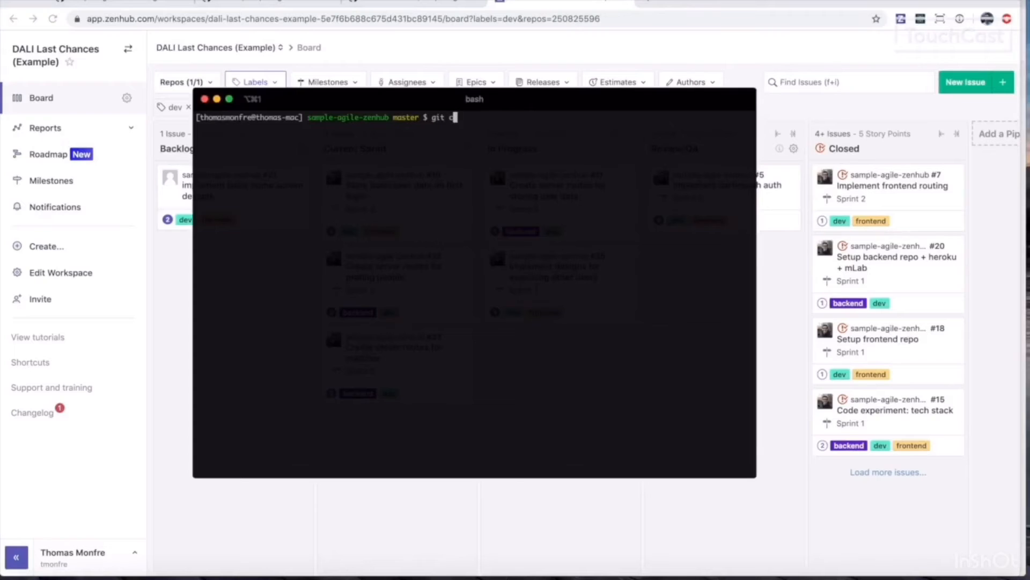
Step: In the terminal, create and switch to a new git branch named tm/example-work
type("heckout -b example-m")
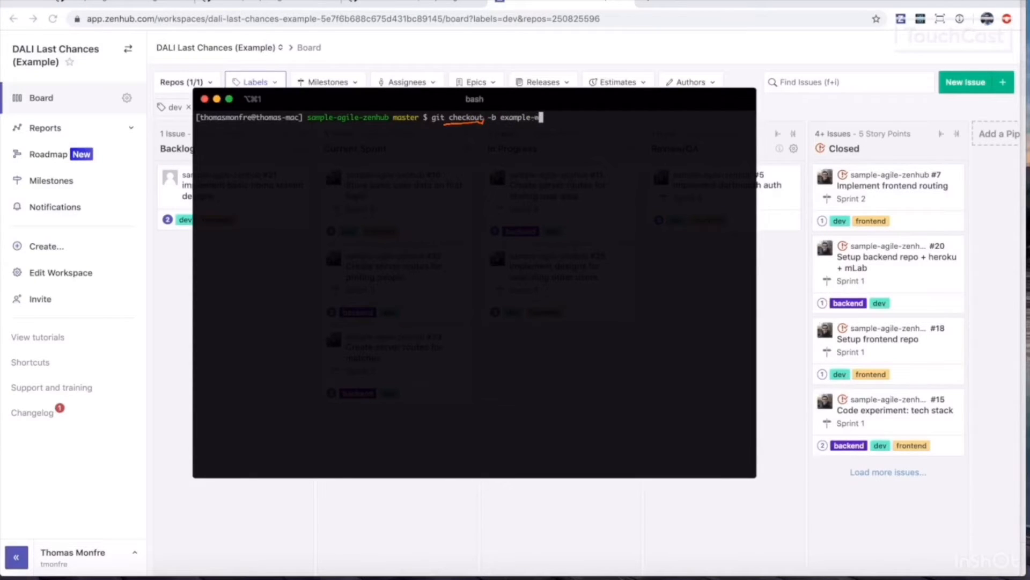
key("BackSpace")
key("BackSpace")
key("BackSpace")
key("BackSpace")
key("BackSpace")
key("BackSpace")
key("BackSpace")
key("BackSpace")
type("tm/example-work")
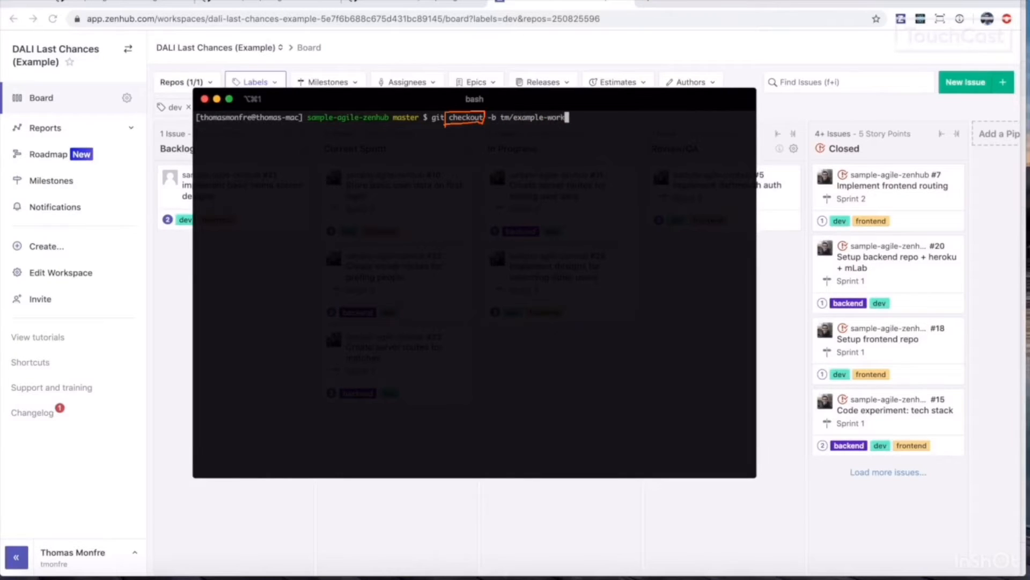
key("Return")
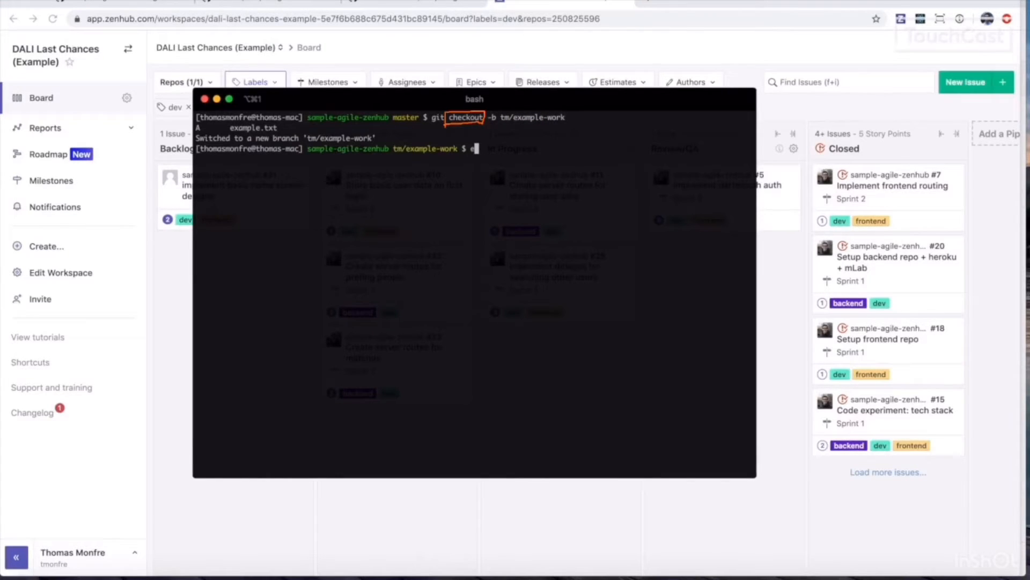
Step: Write the text "example work" into example.txt using echo with output redirection
type("echh \"example work\" > example.t")
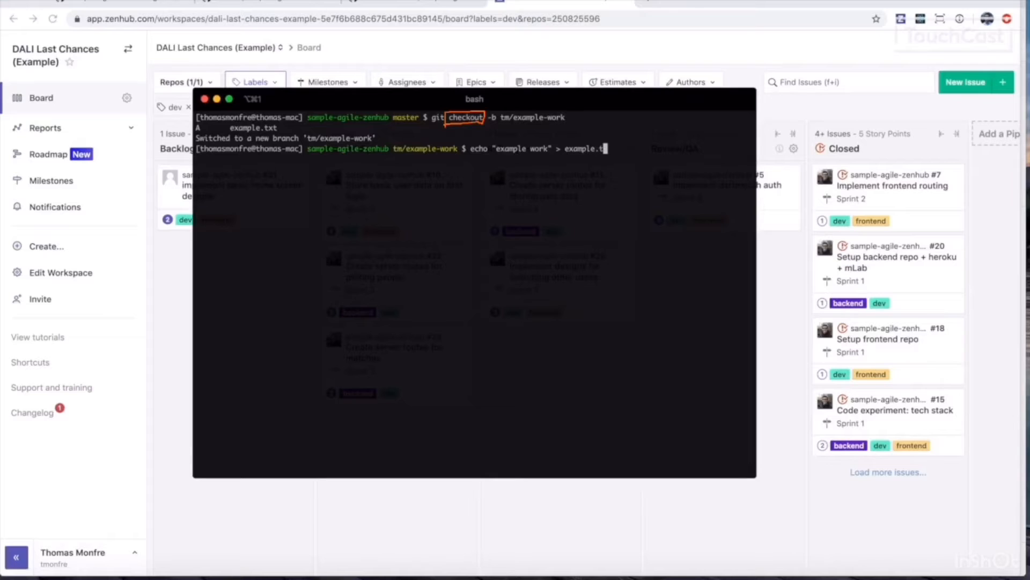
type("xt")
key("Return")
Step: Check the repository's git status and stage all changes with git add -A
type("git status")
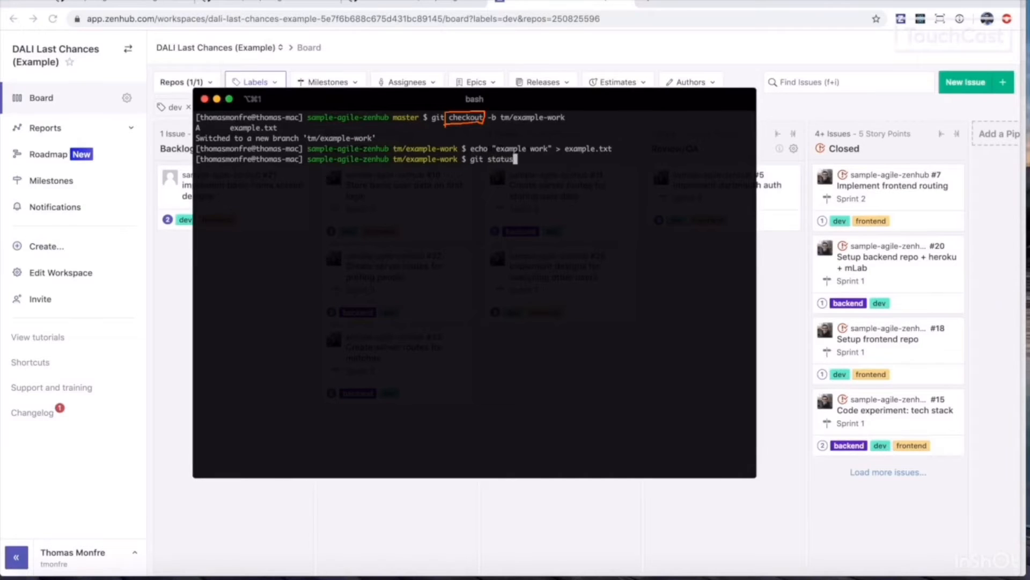
key("Return")
type("git add -A")
key("Return")
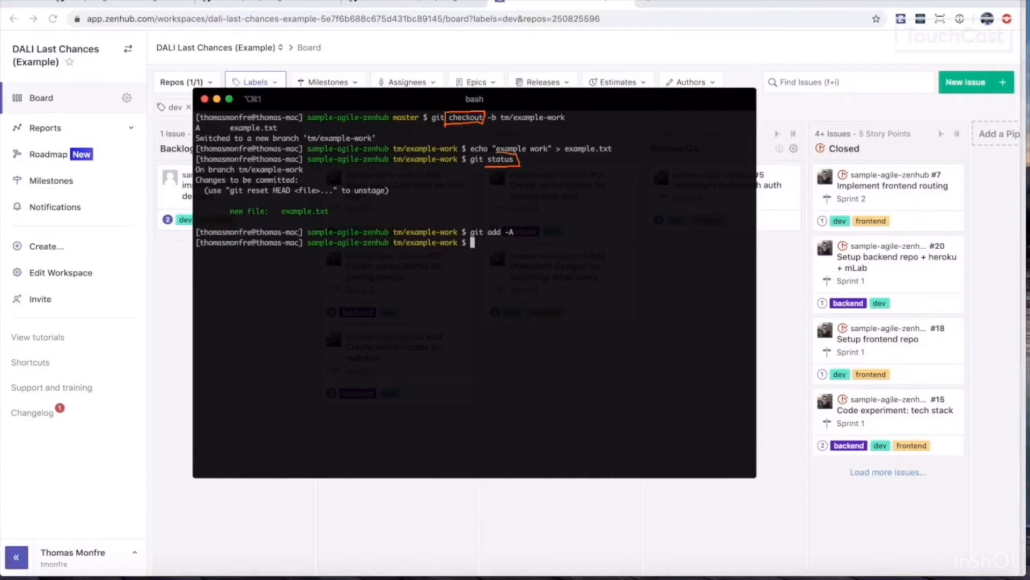
Step: Commit the staged changes with the message "example work"
type("git commit -m \"example ")
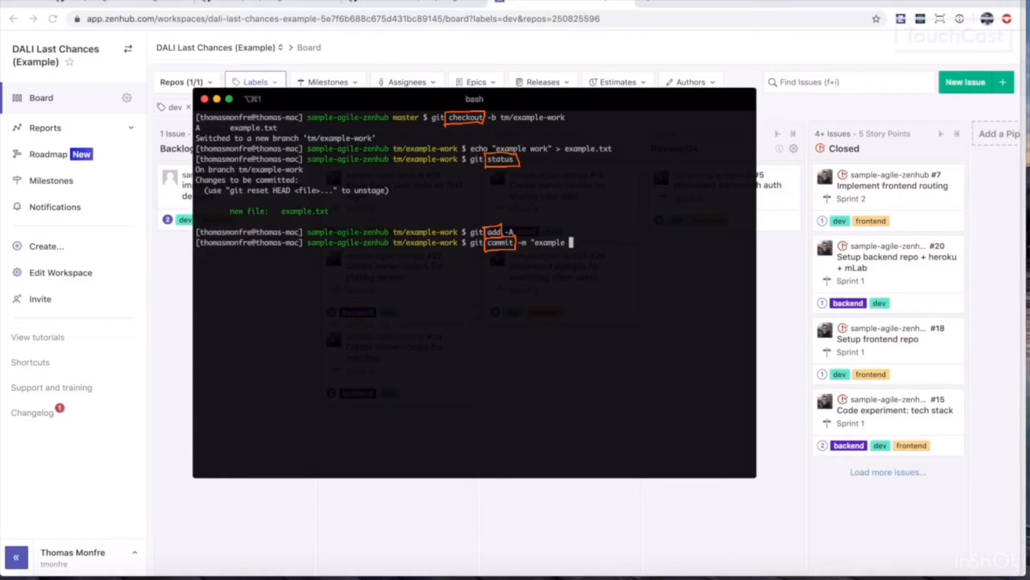
type("work\"")
key("Return")
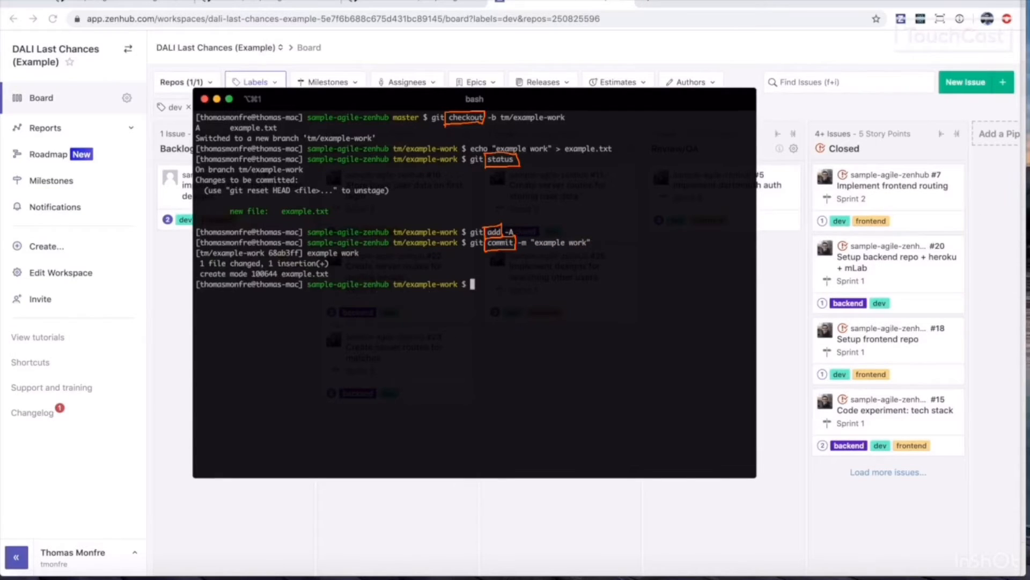
Step: Push the tm/example-work branch to origin and set it as the upstream
type("git push --set-upstream")
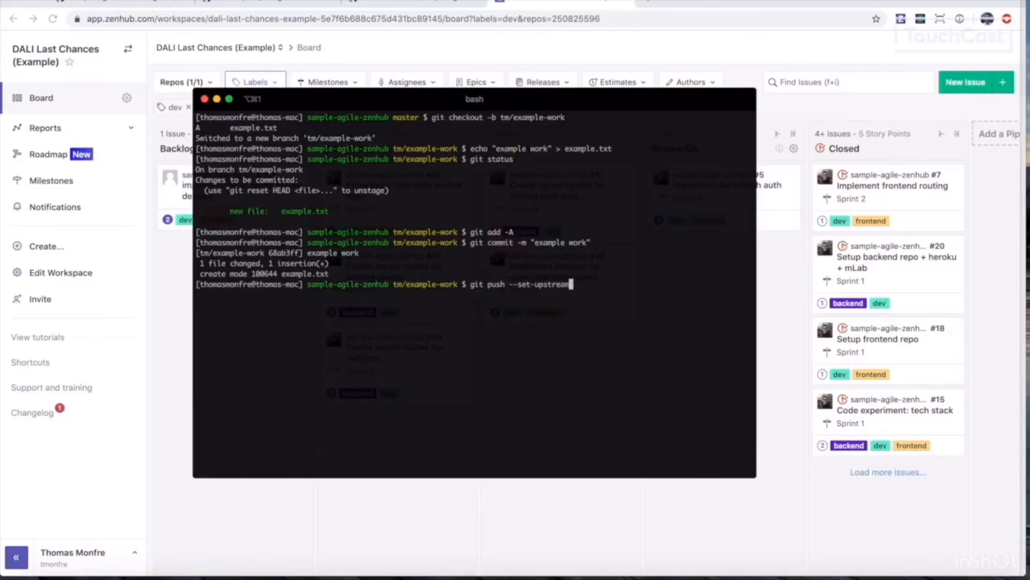
type(" origin tm/example-work")
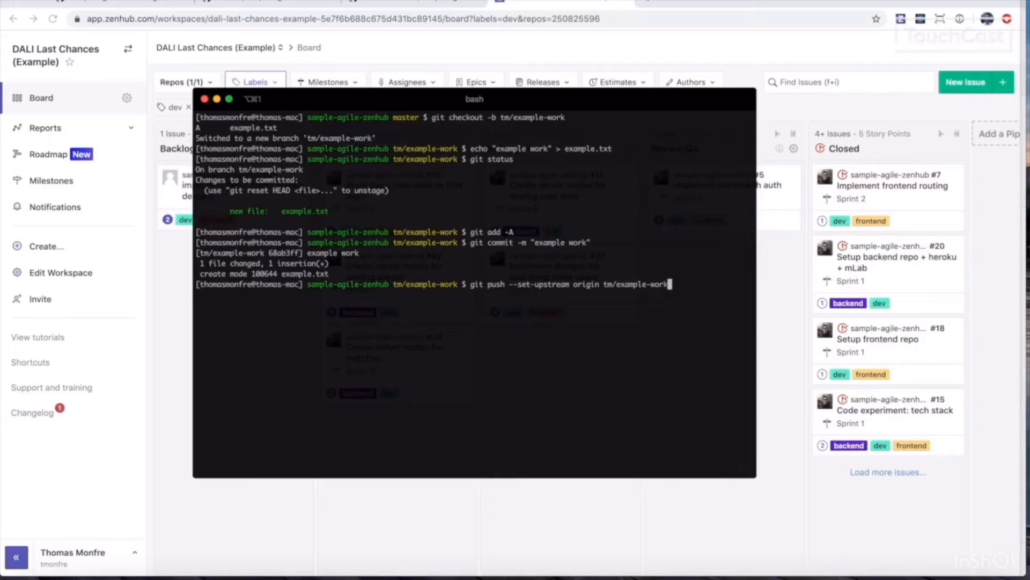
key("Return")
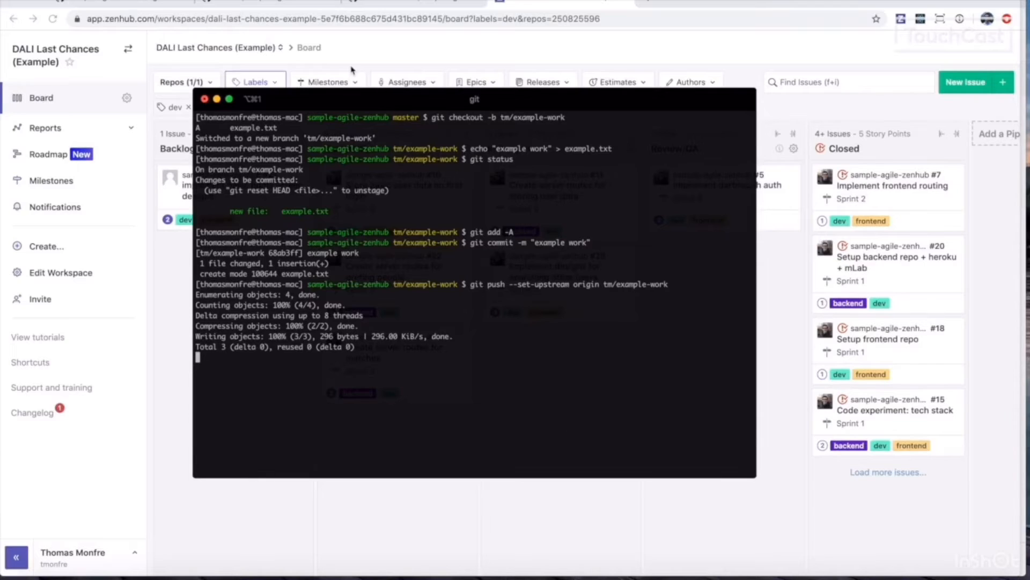
Step: In the sample-agile-zenhub repository on GitHub, start a pull request from the recently pushed tm/example-work branch and title it "Example work"
left_click(280, 2)
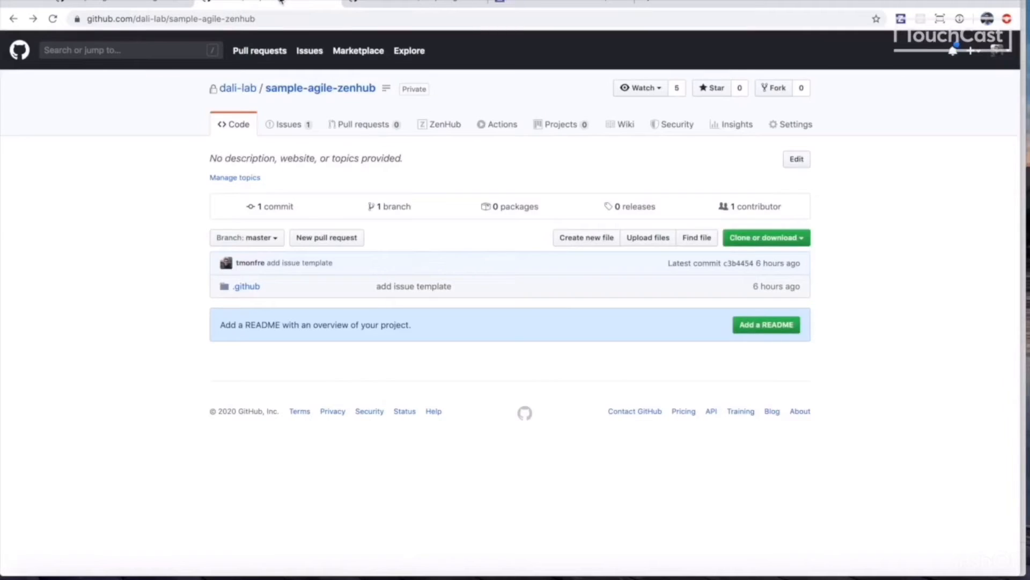
key("super+r")
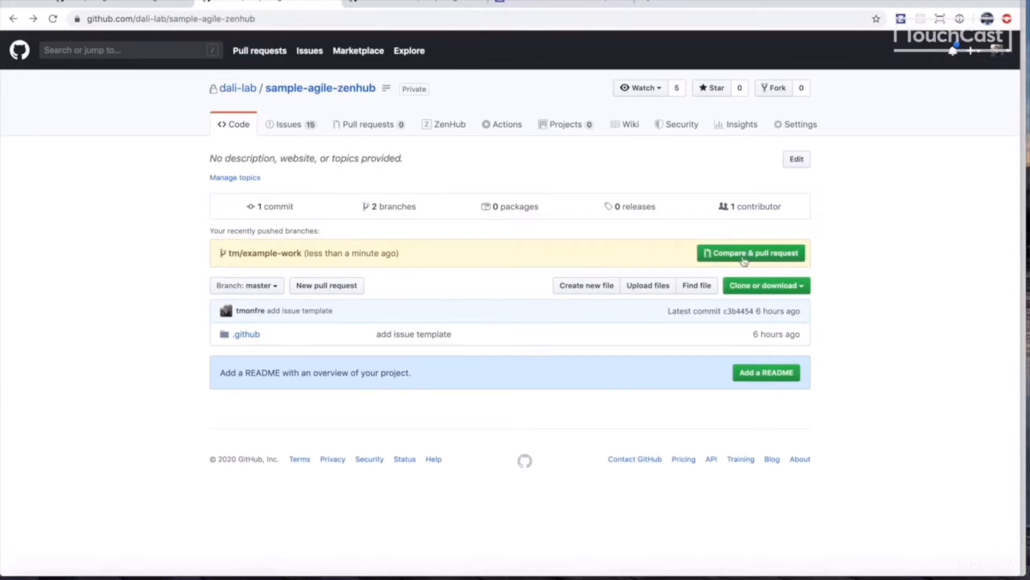
left_click(745, 260)
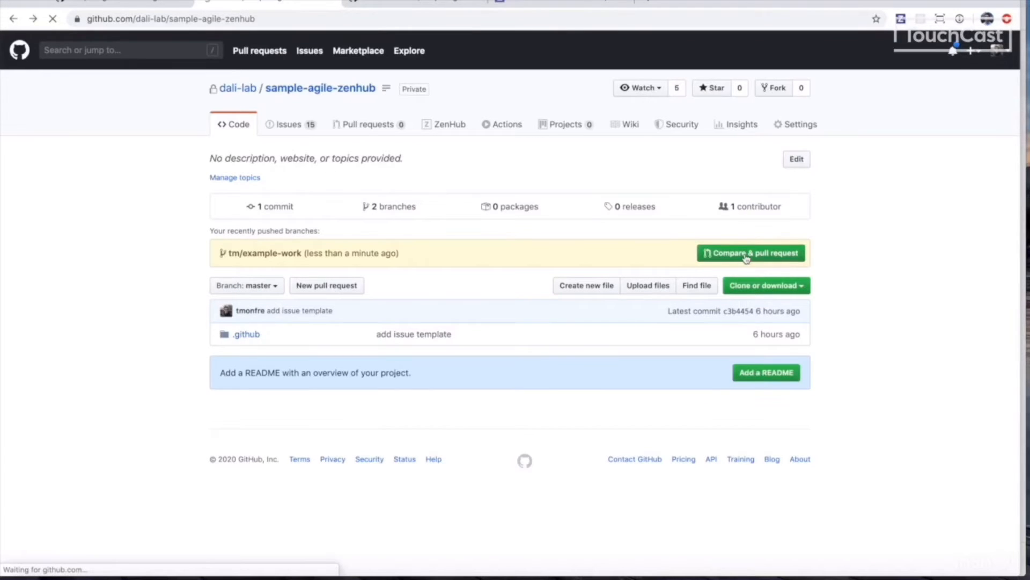
key("Right")
key("BackSpace")
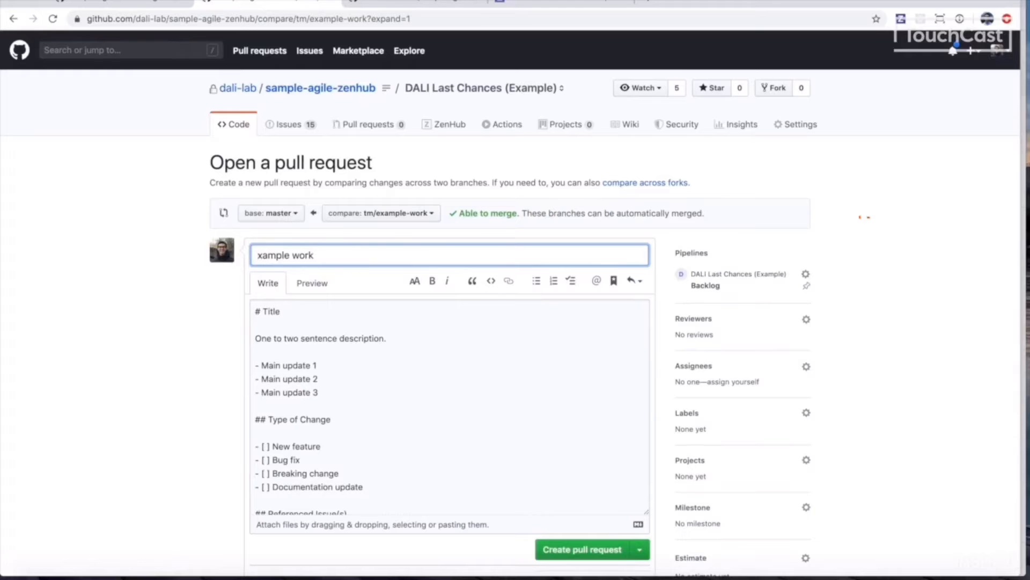
type("E")
Step: Replace the description template's heading with the copied title "Example work" and its summary sentence with "This is what I did."
key("super+a")
key("super+c")
double_click(277, 312)
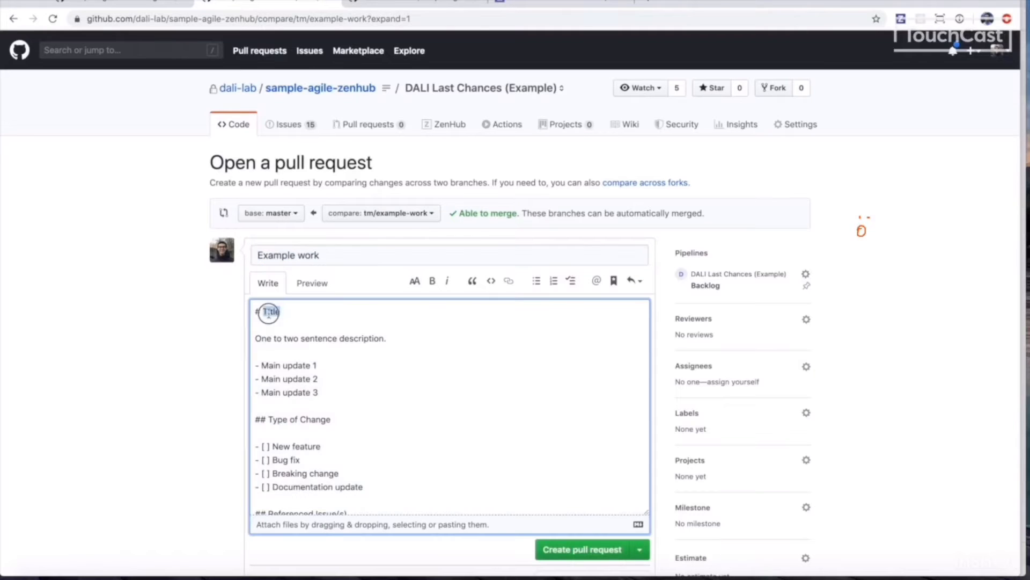
key("super+v")
left_click_drag(402, 338, 226, 337)
type("Th")
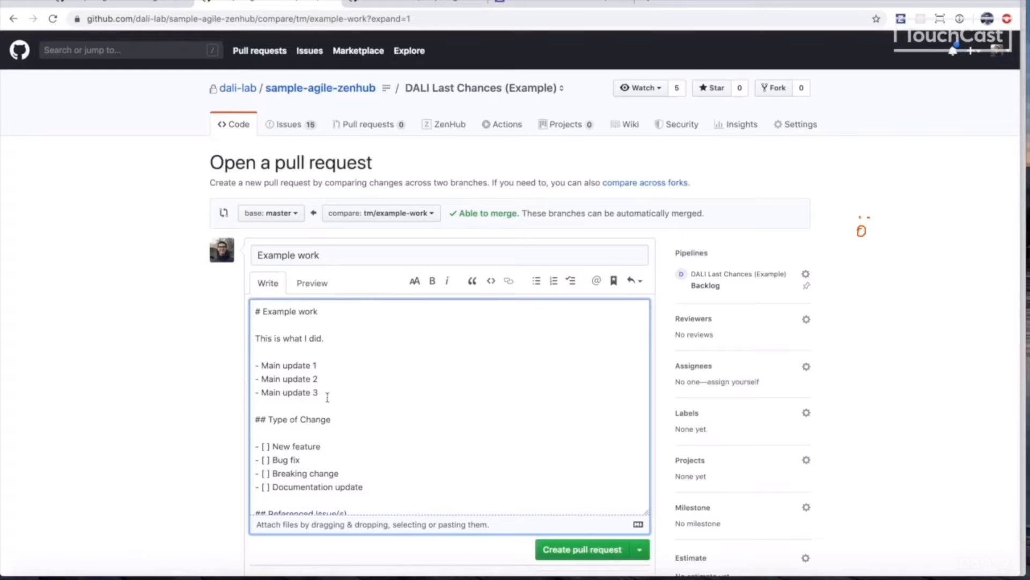
Step: Delete the three main update bullets from the description and mark New feature with an x under Type of Change
left_click_drag(327, 397, 246, 364)
key("BackSpace")
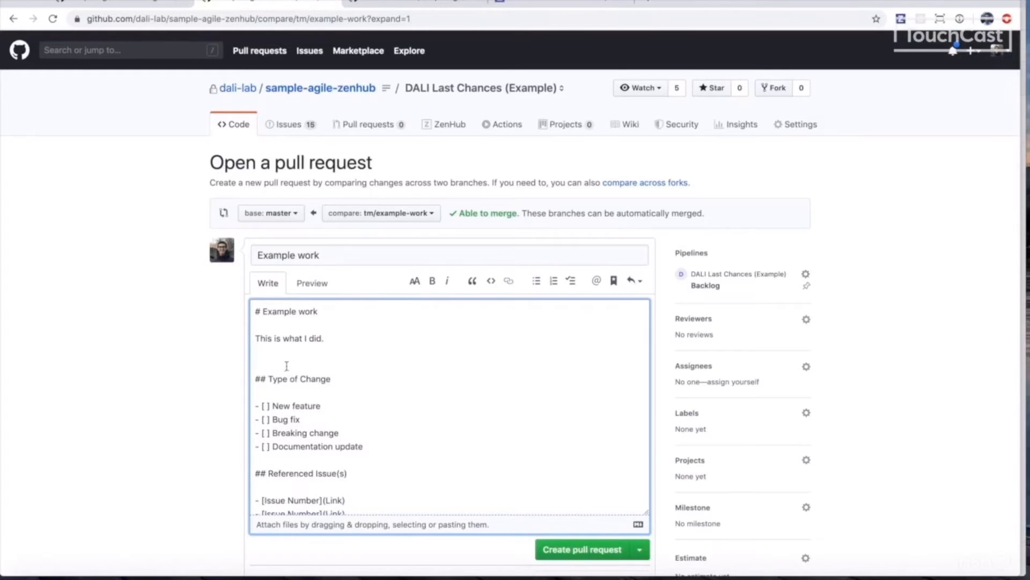
key("BackSpace")
left_click(266, 392)
type("x")
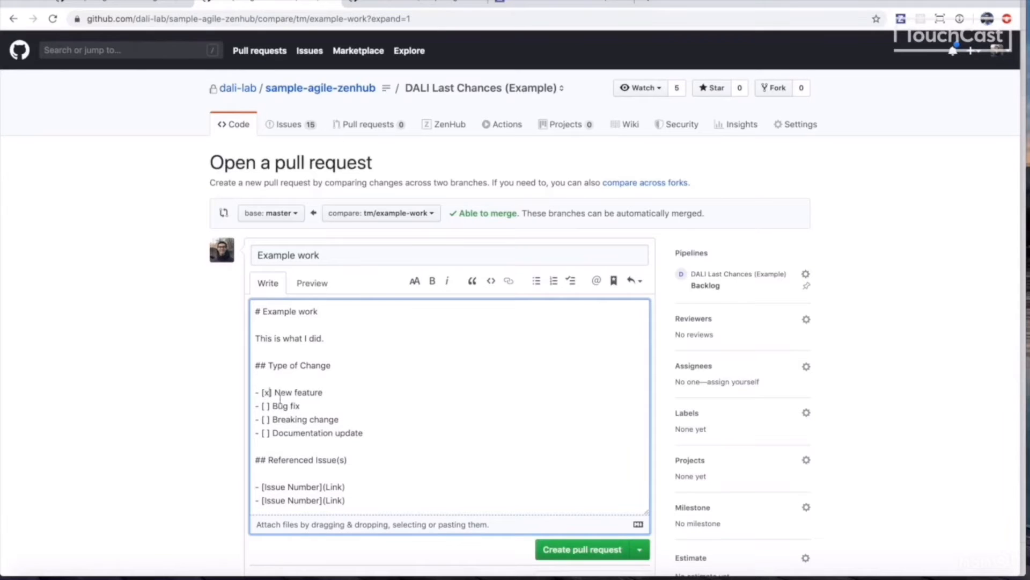
Step: Look up the number of the "Implement designs for searching other users" issue in ZenHub, and return to the pull request draft on GitHub
scroll(300, 408, "down", 3)
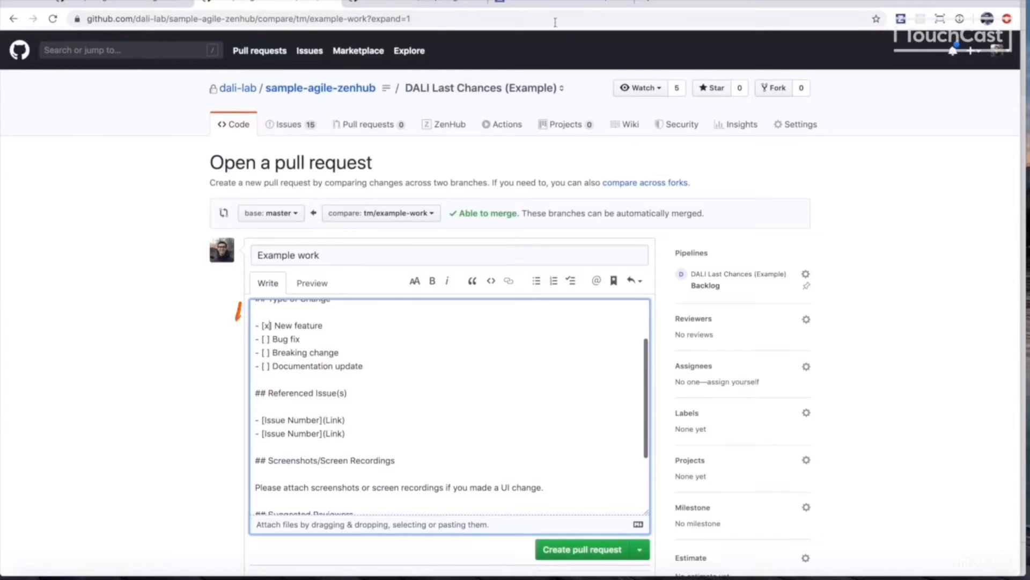
left_click(550, 2)
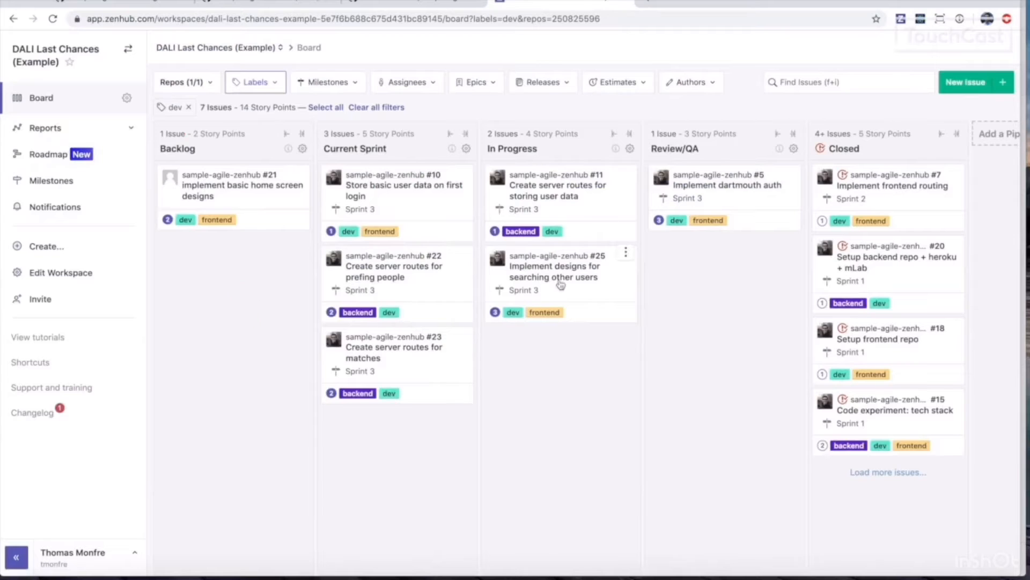
left_click(583, 270)
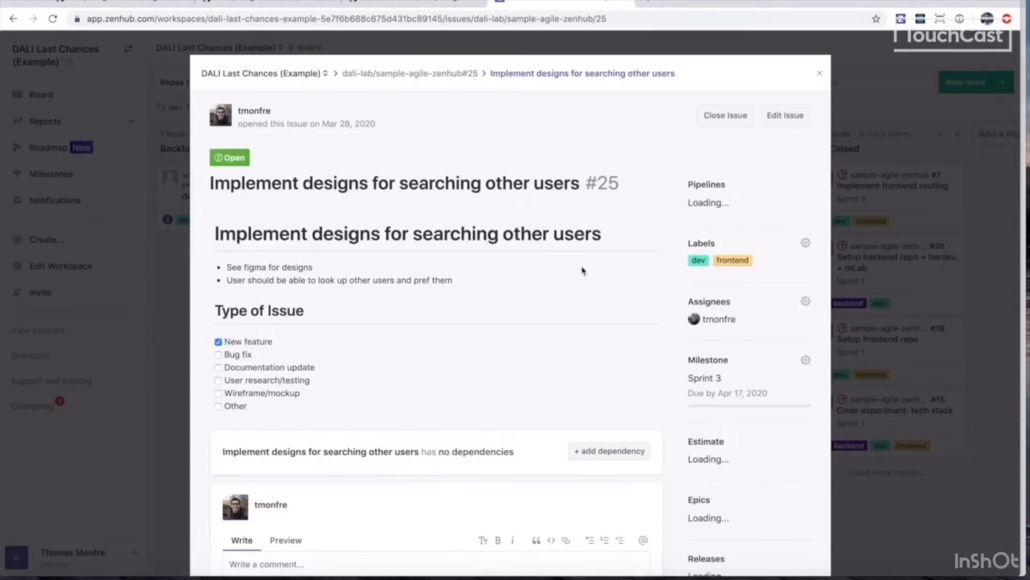
double_click(608, 182)
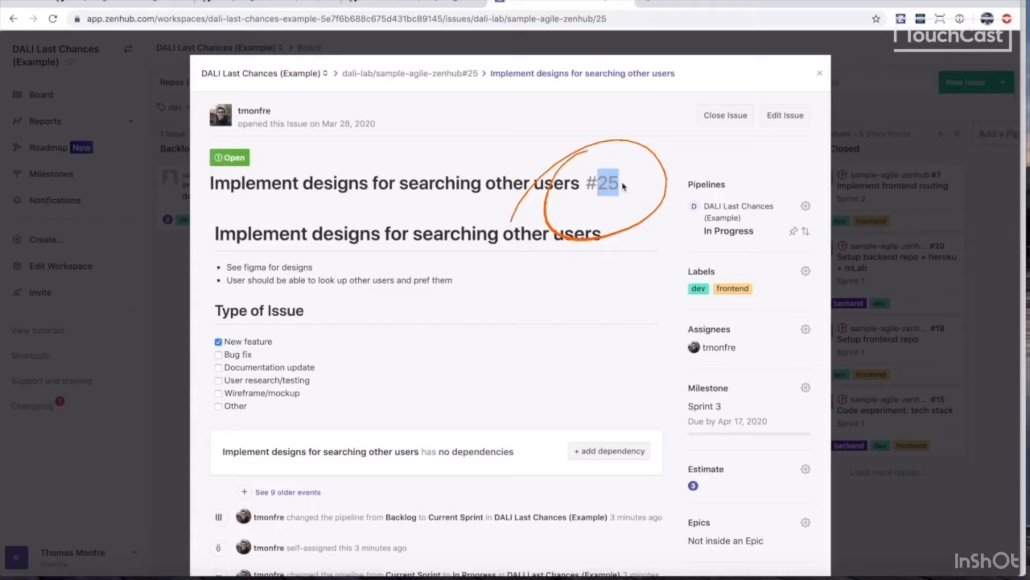
left_click(428, 18)
left_click(387, 4)
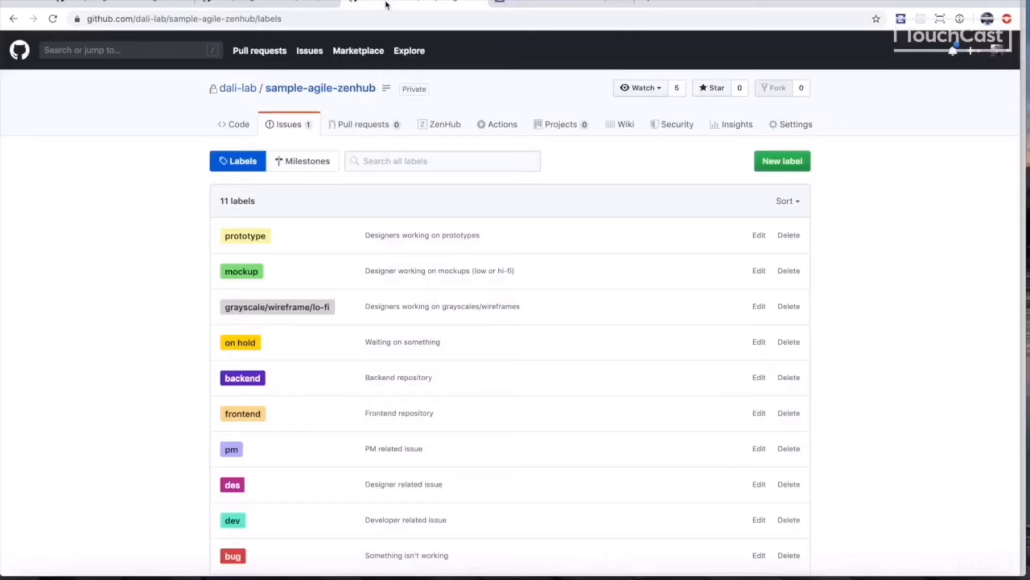
left_click(282, 6)
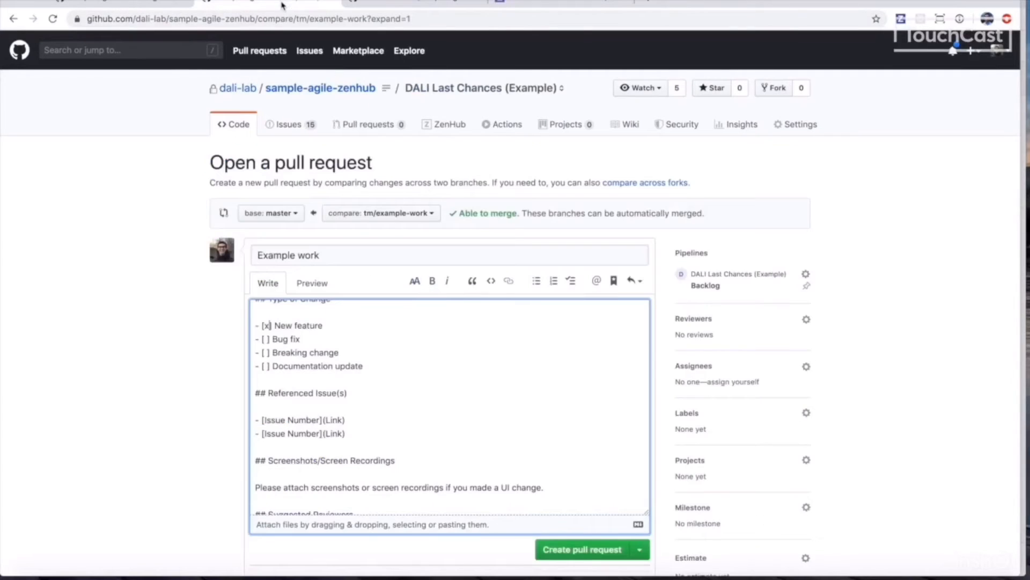
Step: Replace the Issue Number placeholder inside the first referenced-issue link with #25
double_click(295, 421)
key("BackSpace")
key("BackSpace")
key("BackSpace")
key("BackSpace")
key("BackSpace")
key("BackSpace")
key("BackSpace")
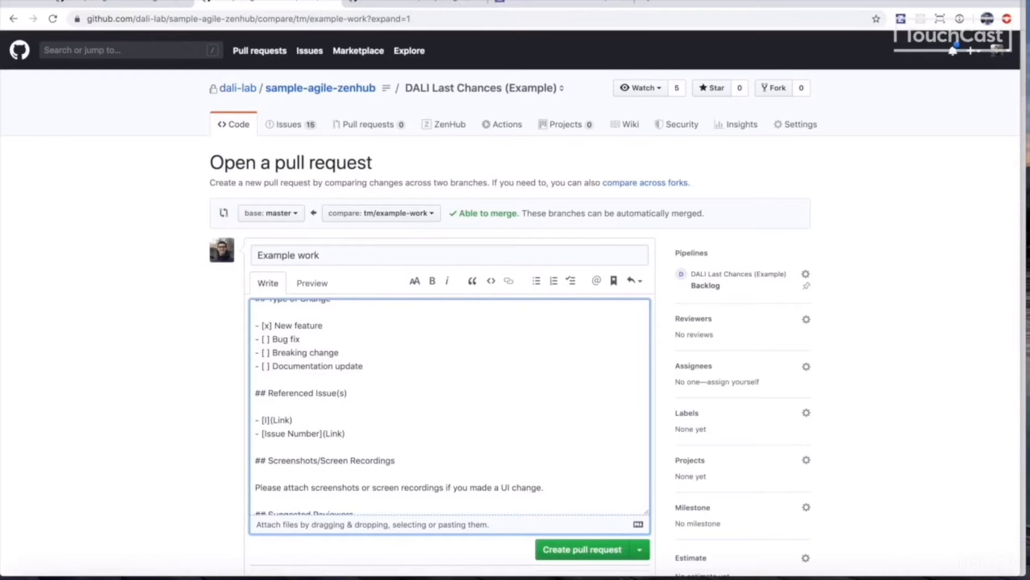
type("#25")
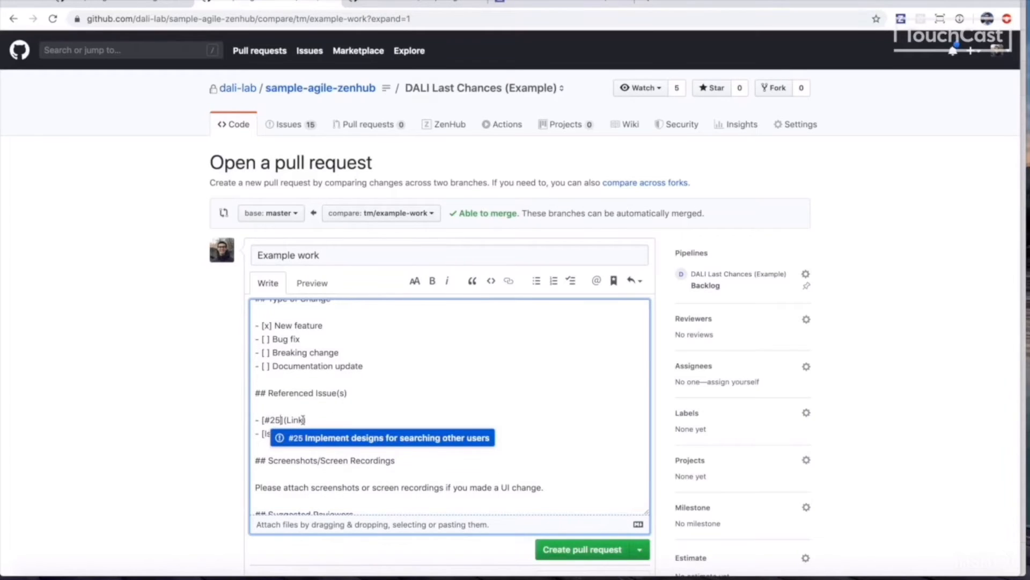
Step: Replace the whole first referenced-issue link with plain #25 and delete the second placeholder link
left_click_drag(262, 420, 306, 420)
type("#25")
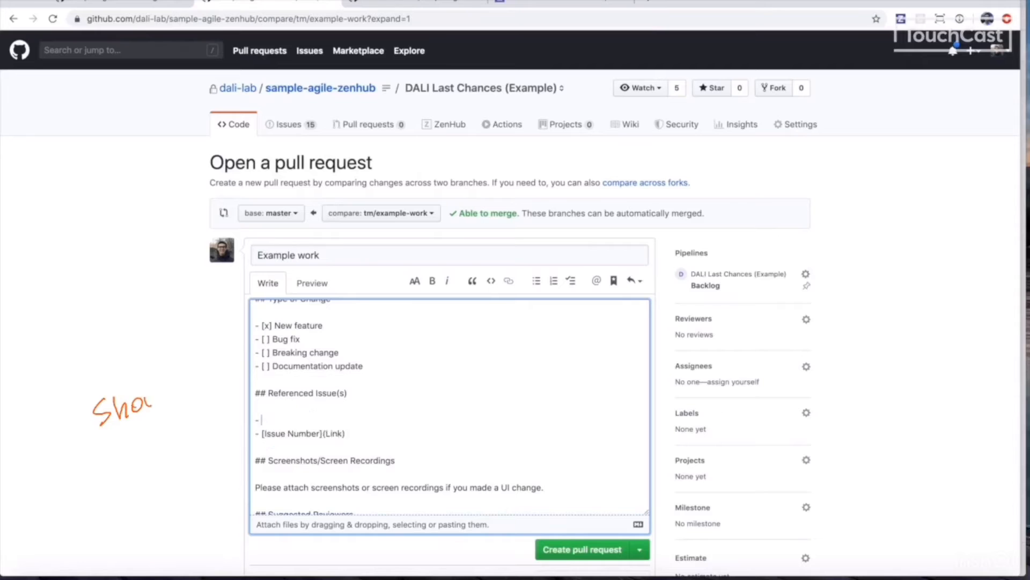
left_click_drag(370, 432, 248, 428)
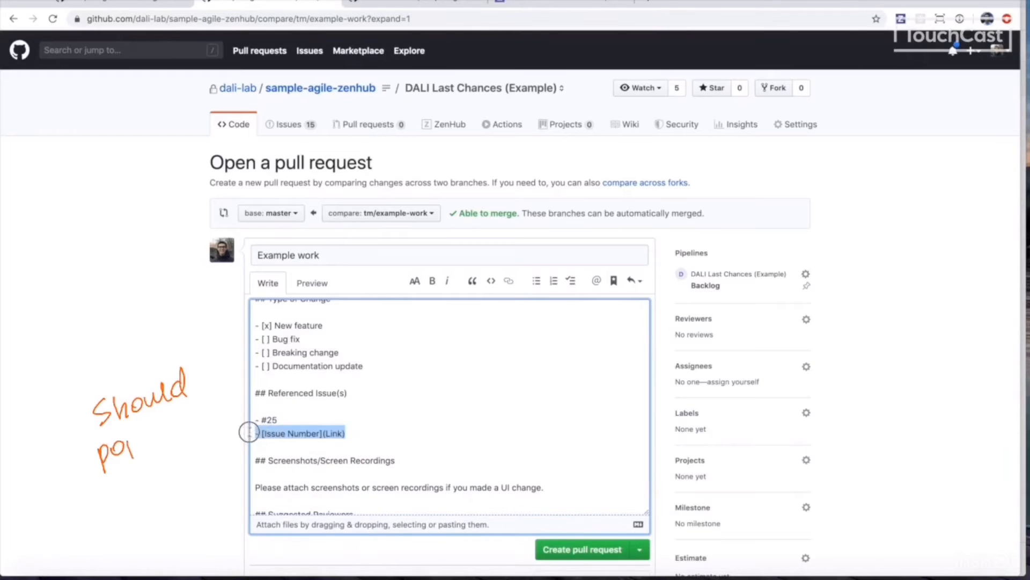
key("BackSpace")
key("BackSpace")
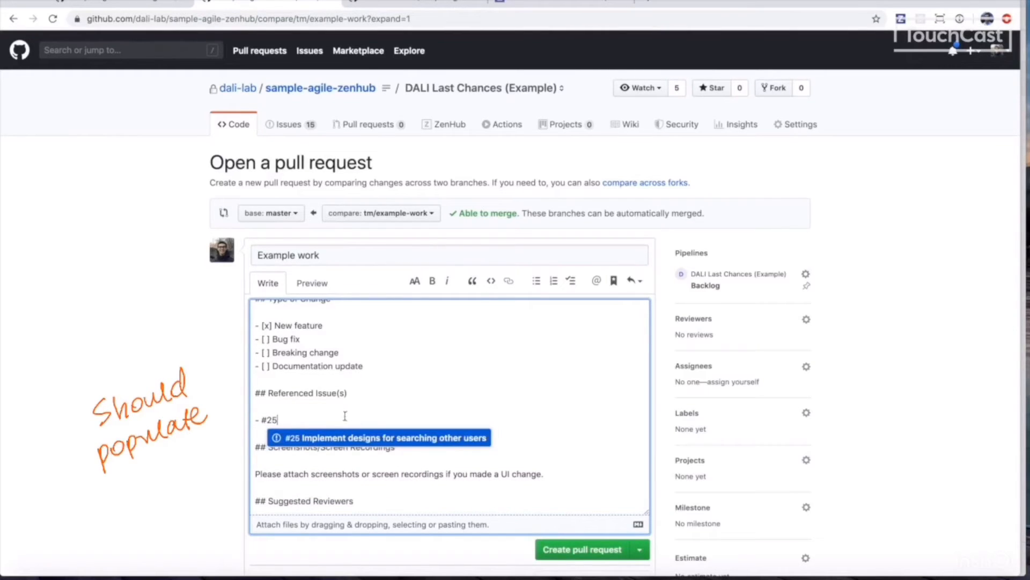
Step: Delete the Screenshots/Screen Recordings and Suggested Reviewers sections from the end of the description
scroll(371, 490, "down", 2)
scroll(276, 403, "down", 1)
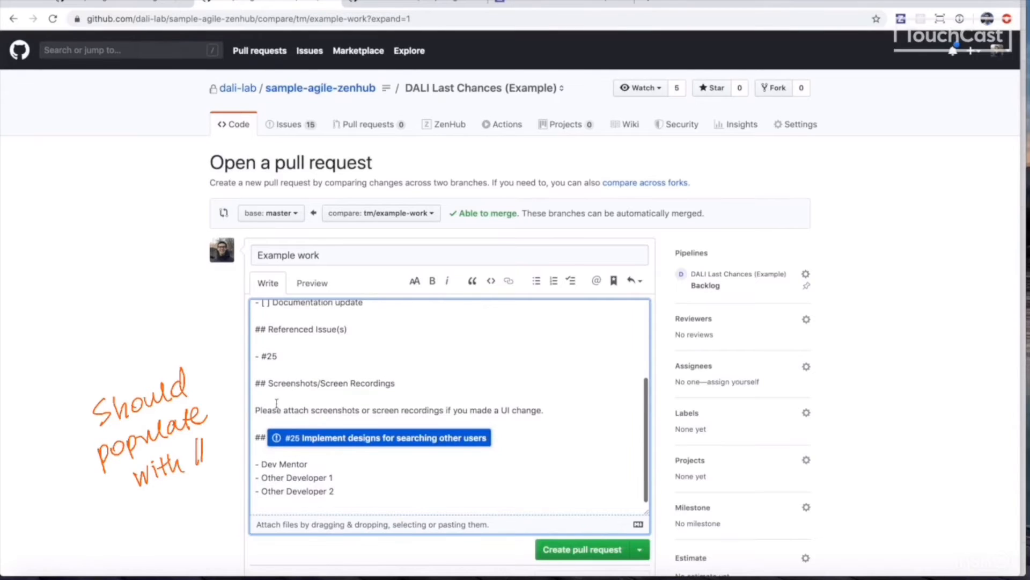
left_click_drag(258, 384, 394, 501)
key("BackSpace")
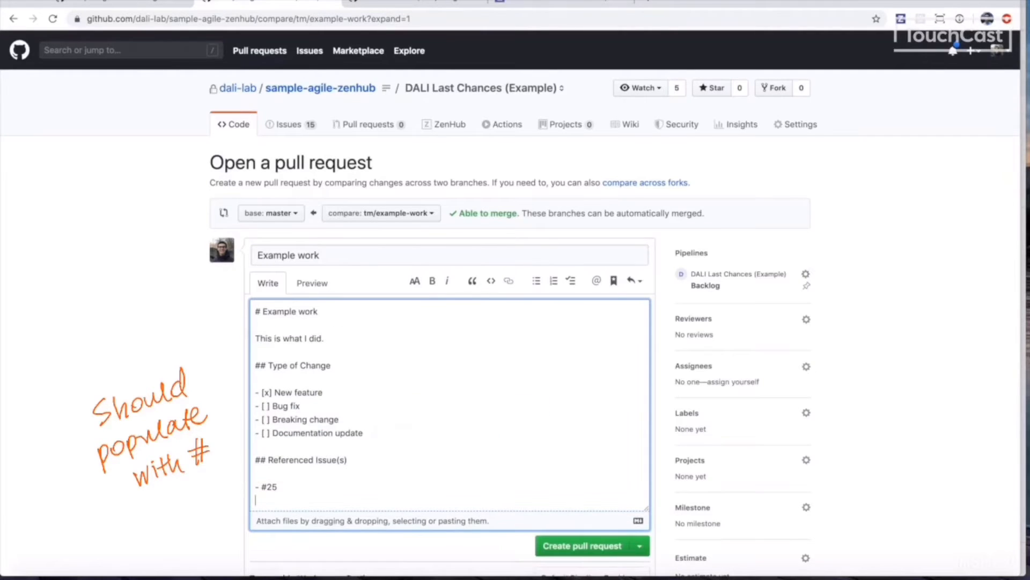
Step: Request a review from a teammate and assign the pull request to yourself
left_click(689, 320)
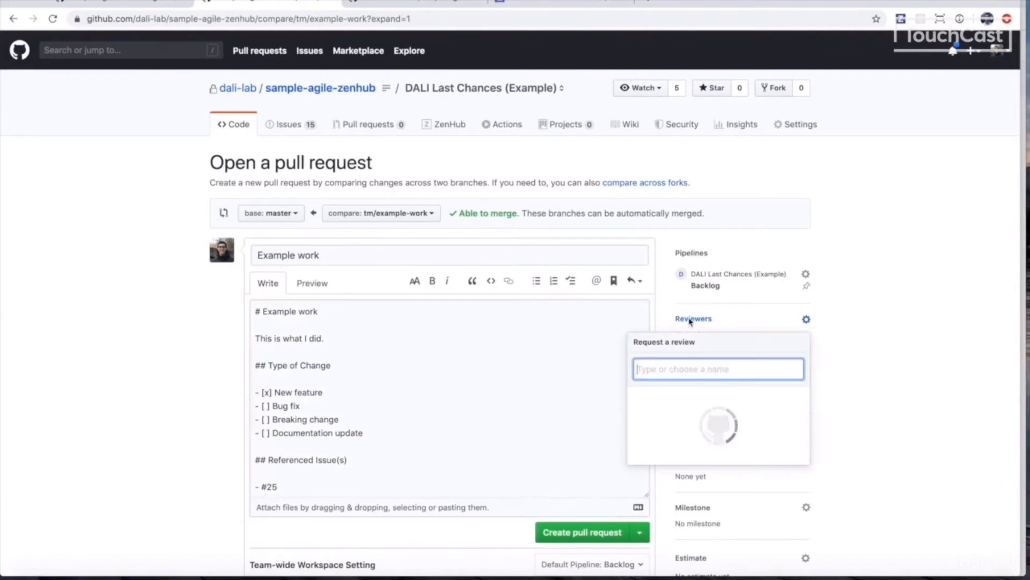
left_click(703, 397)
left_click(855, 322)
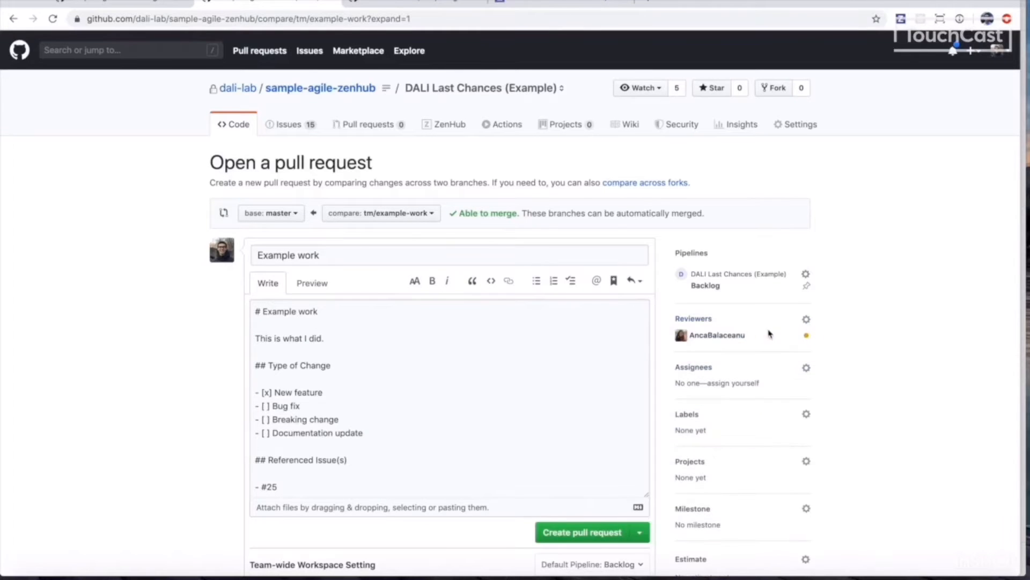
left_click(731, 384)
Step: Apply the dev and frontend labels to the pull request
left_click(689, 414)
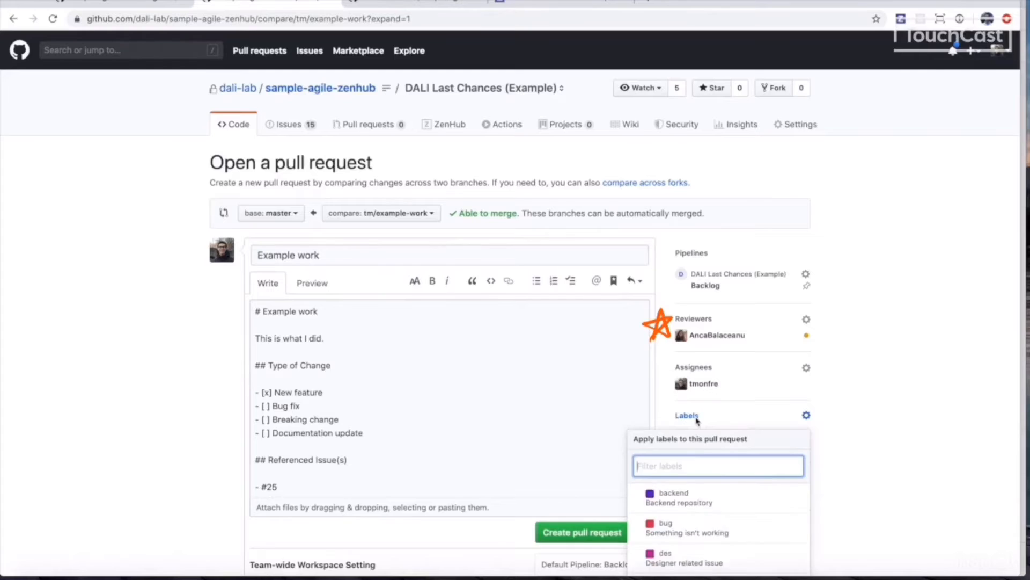
scroll(691, 485, "down", 2)
scroll(691, 484, "down", 1)
left_click(693, 473)
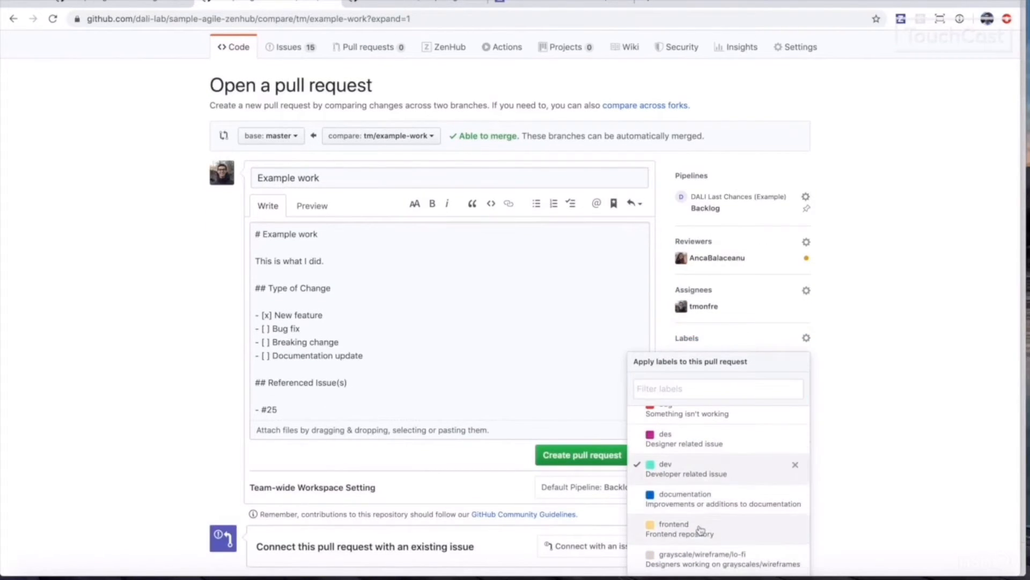
left_click(698, 530)
left_click(854, 457)
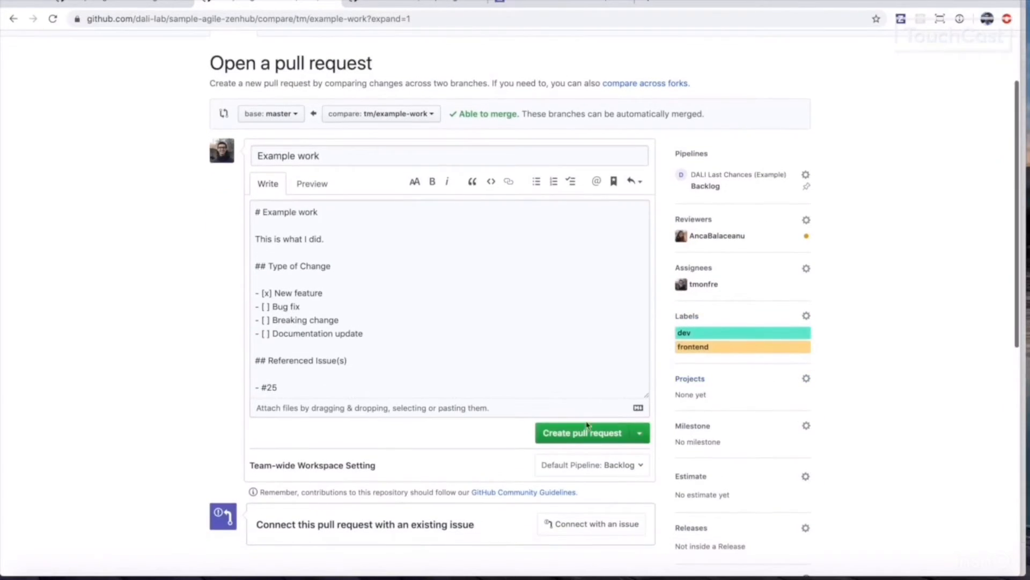
Step: Create the "Example work" pull request into master
scroll(567, 380, "up", 1)
scroll(567, 380, "up", 1)
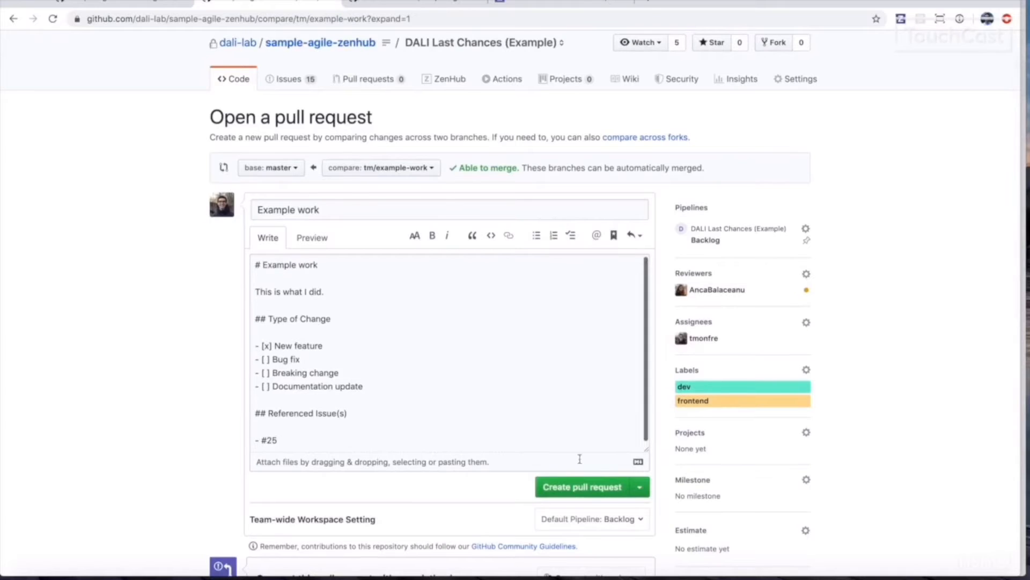
left_click(584, 492)
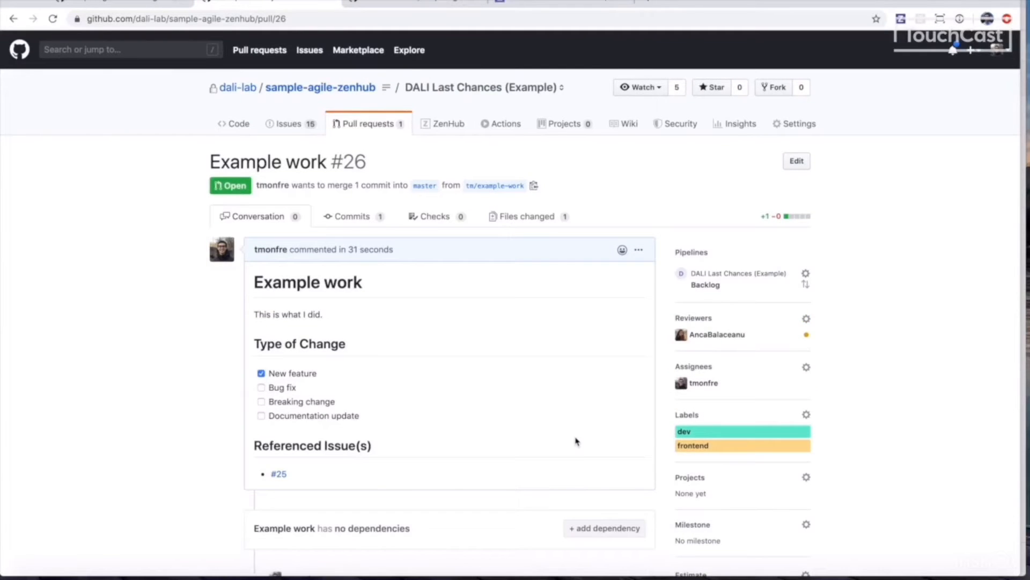
Step: Look over the created pull request's page and return to issue #25 in ZenHub
scroll(576, 441, "down", 2)
scroll(488, 409, "up", 1)
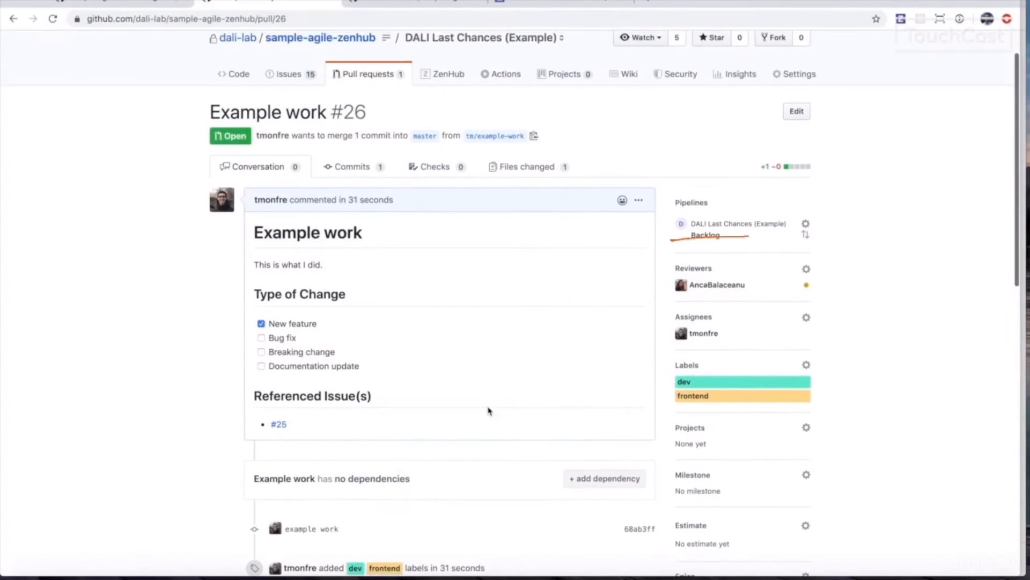
left_click(551, 3)
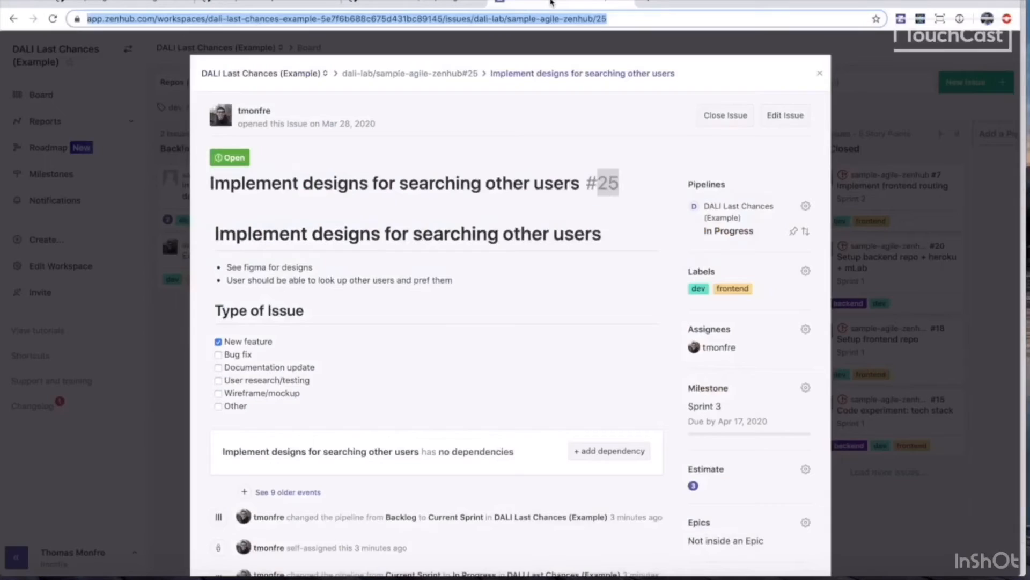
Step: Close the details of issue #25 and move its card from In Progress to Review/QA
left_click(818, 70)
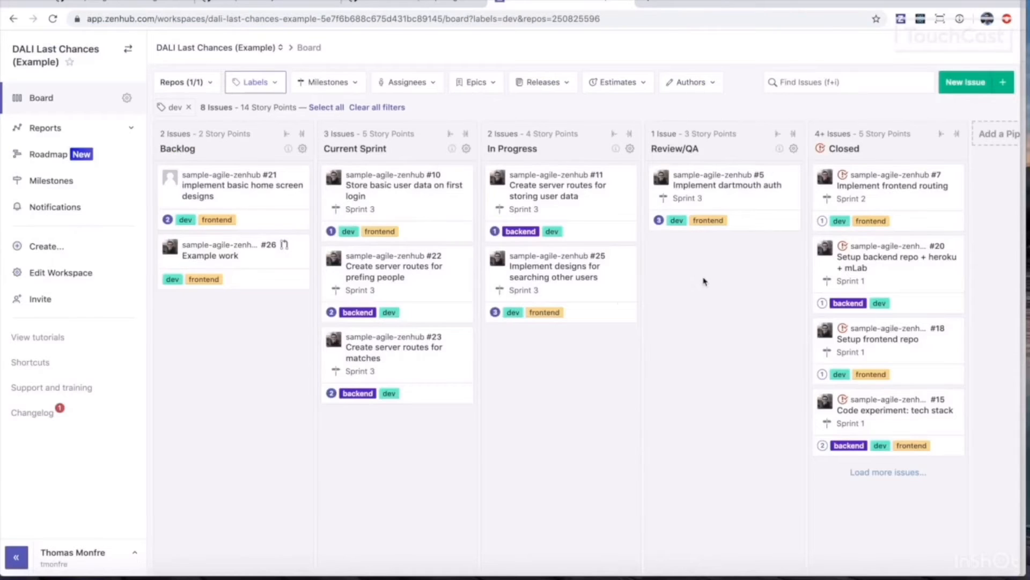
mouse_move(553, 276)
left_mouse_down()
mouse_move(604, 300)
mouse_move(736, 256)
left_mouse_up()
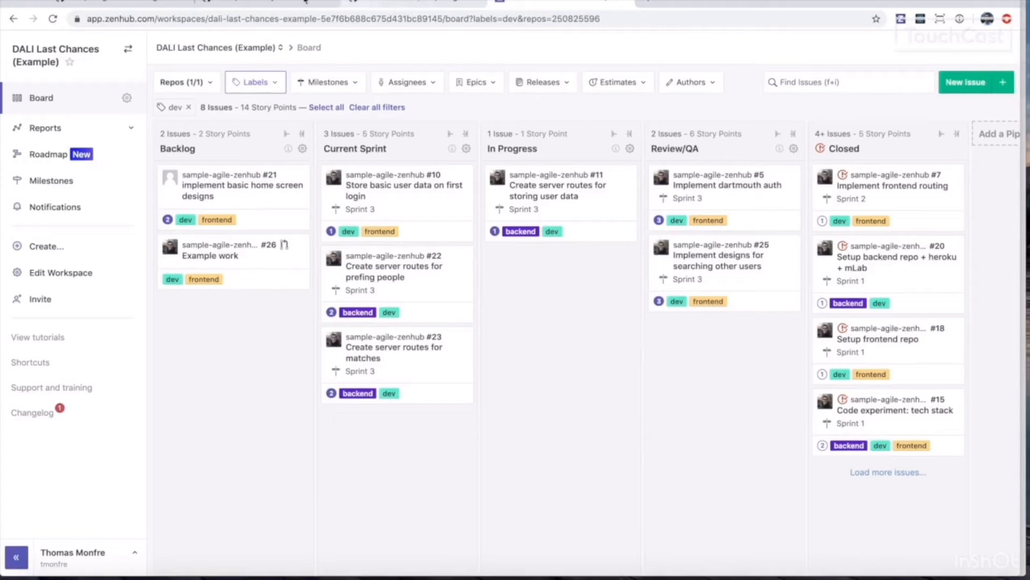
Step: Merge the "Example work" pull request #26 into master and confirm the merge
left_click(258, 5)
scroll(373, 281, "up", 1)
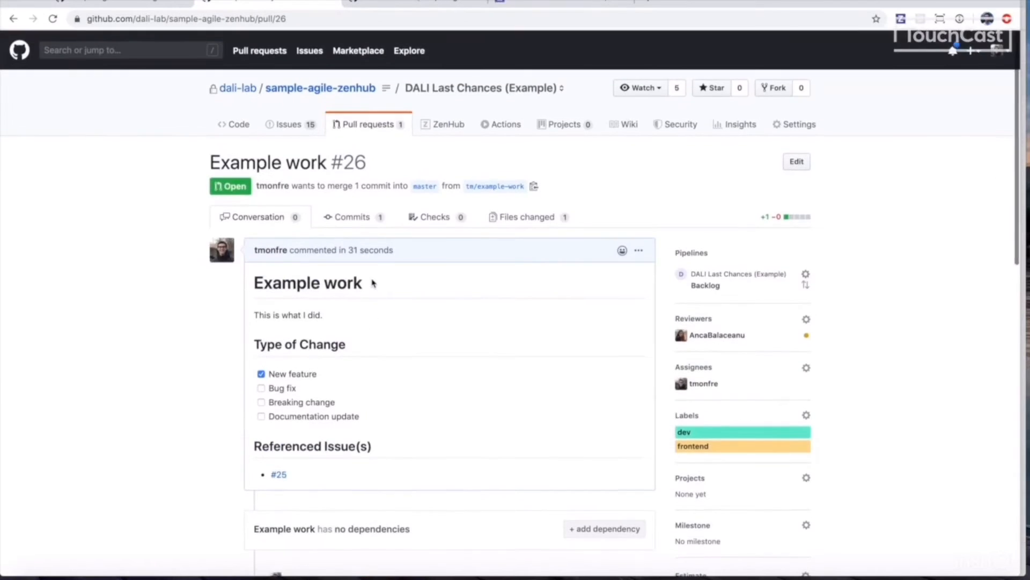
scroll(374, 285, "down", 4)
scroll(373, 284, "down", 5)
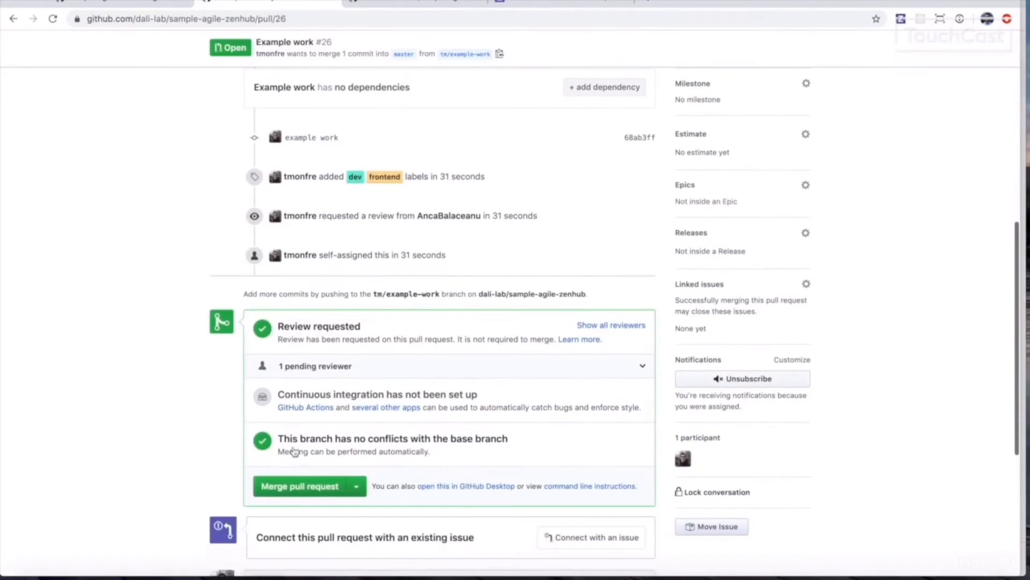
left_click(303, 487)
left_click(294, 403)
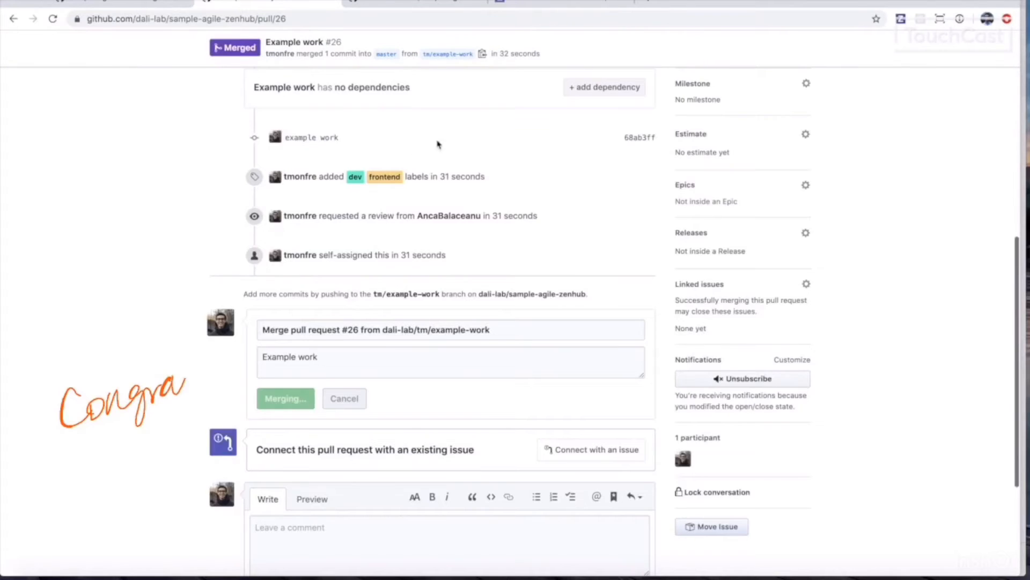
Step: Return to the ZenHub board and move issue #25 from Review/QA to the top of Closed
left_click(540, 1)
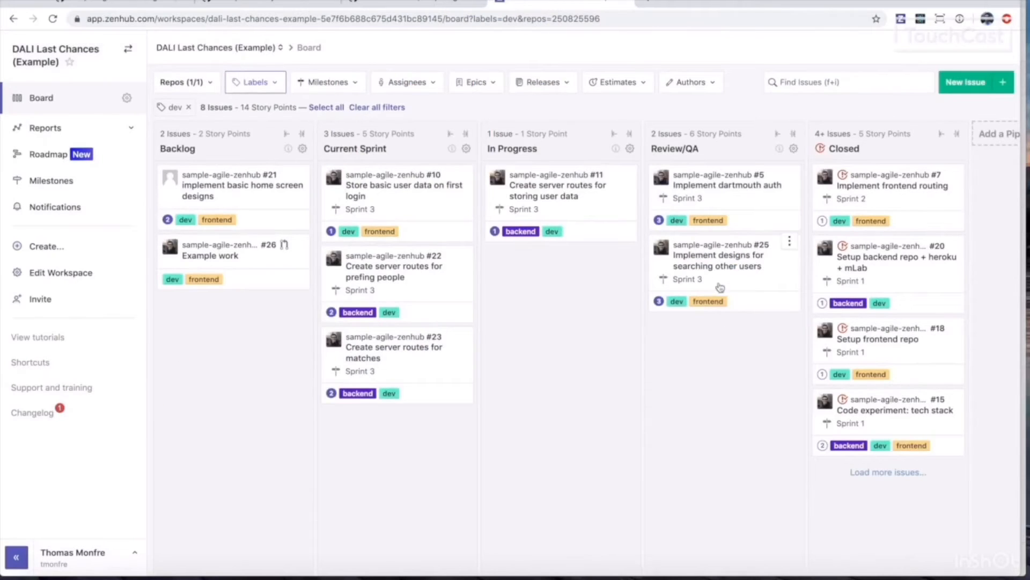
left_click_drag(713, 264, 872, 168)
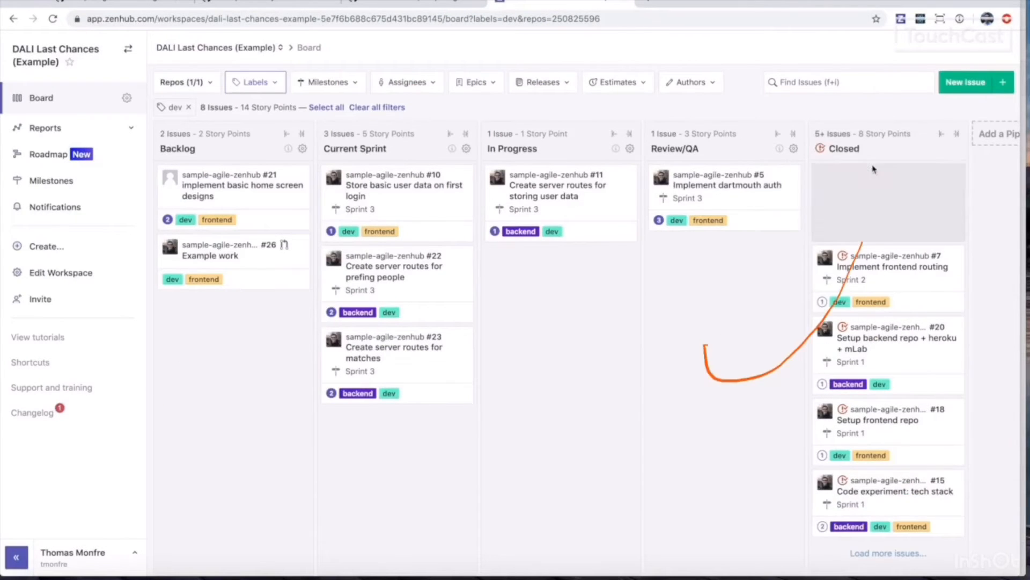
left_click(217, 252)
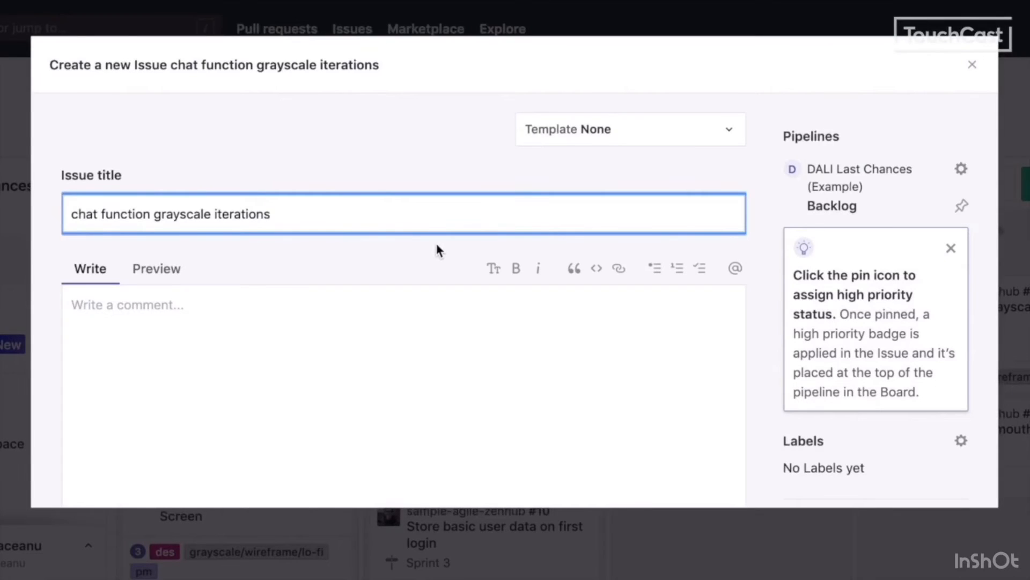
Step: Assign the new "chat function grayscale iterations" issue to a teammate and remove yourself from its assignees
scroll(645, 418, "down", 1)
scroll(645, 419, "down", 5)
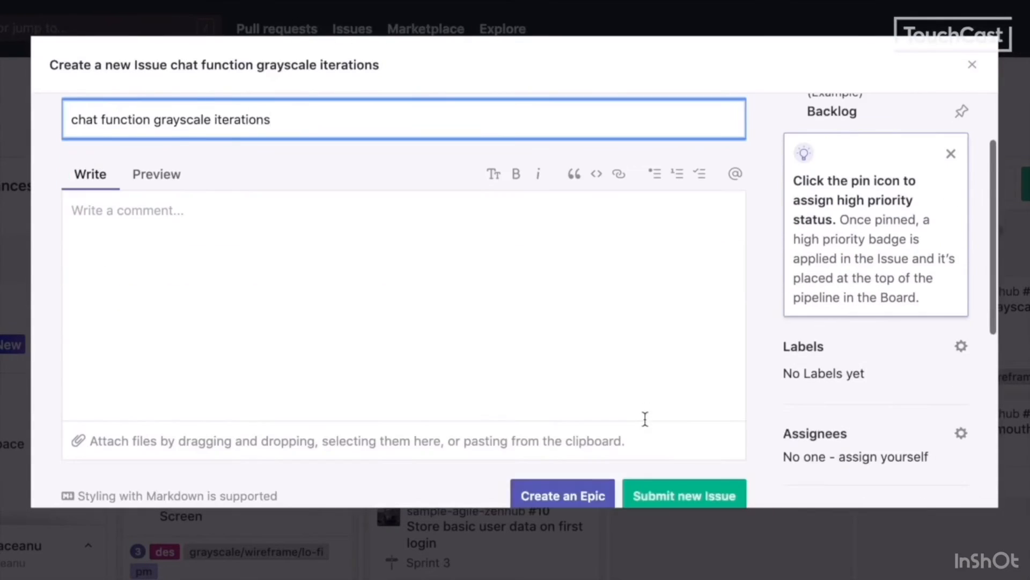
left_click(881, 343)
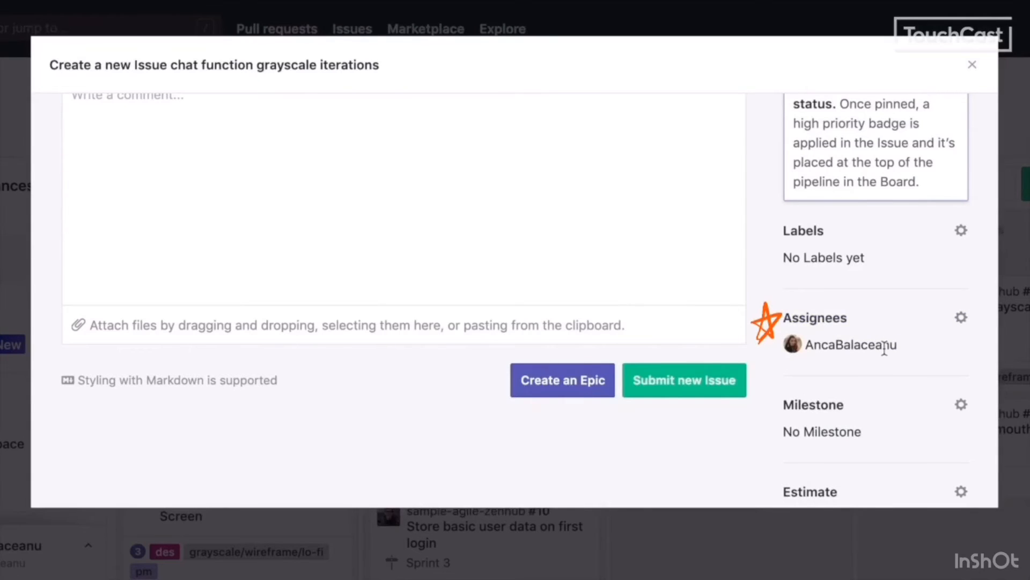
left_click(883, 329)
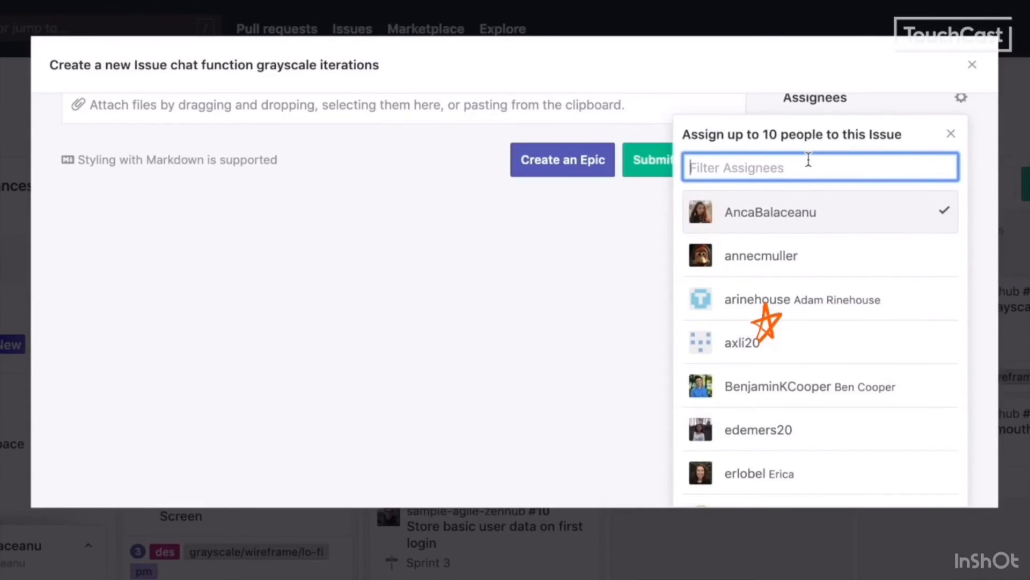
type("mira")
left_click(798, 225)
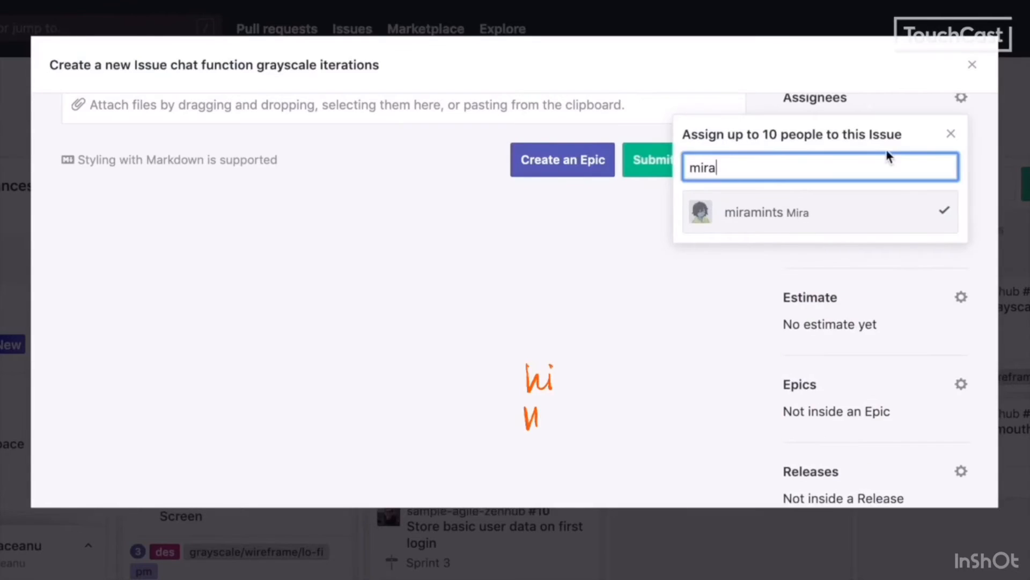
left_click(951, 213)
left_click(961, 165)
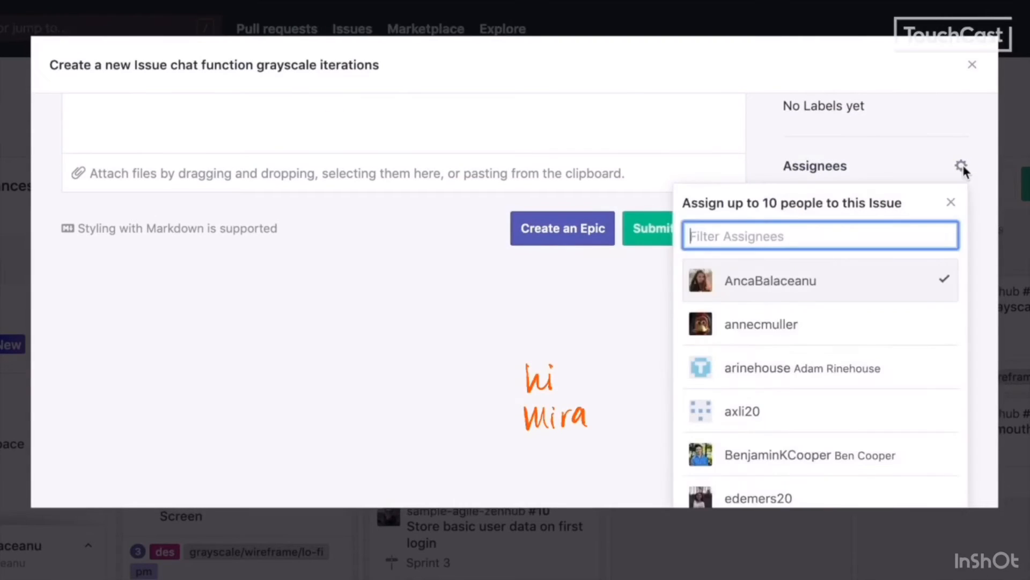
left_click(805, 292)
left_click(609, 347)
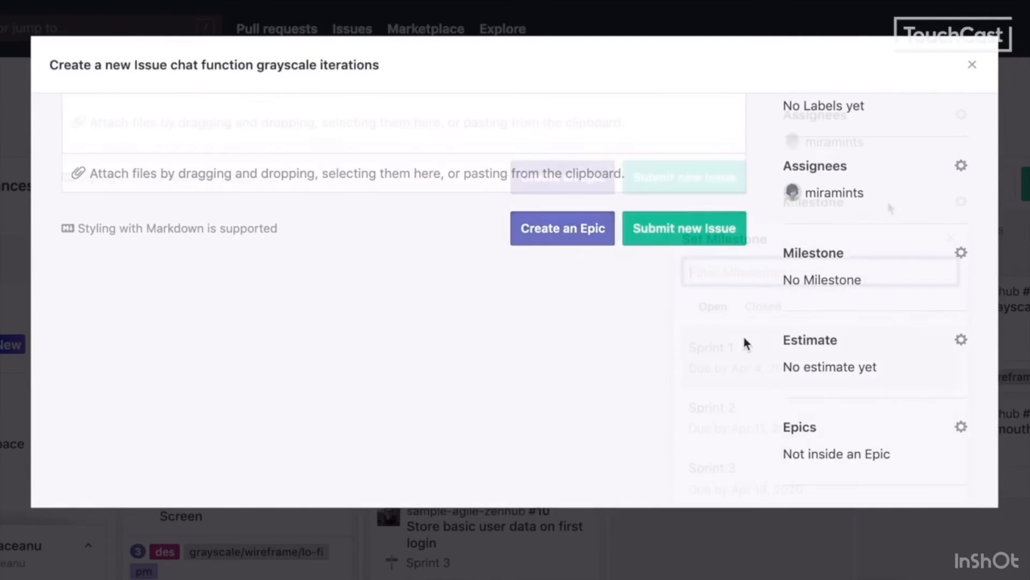
scroll(887, 199, "down", 1)
left_click(887, 203)
left_click(888, 205)
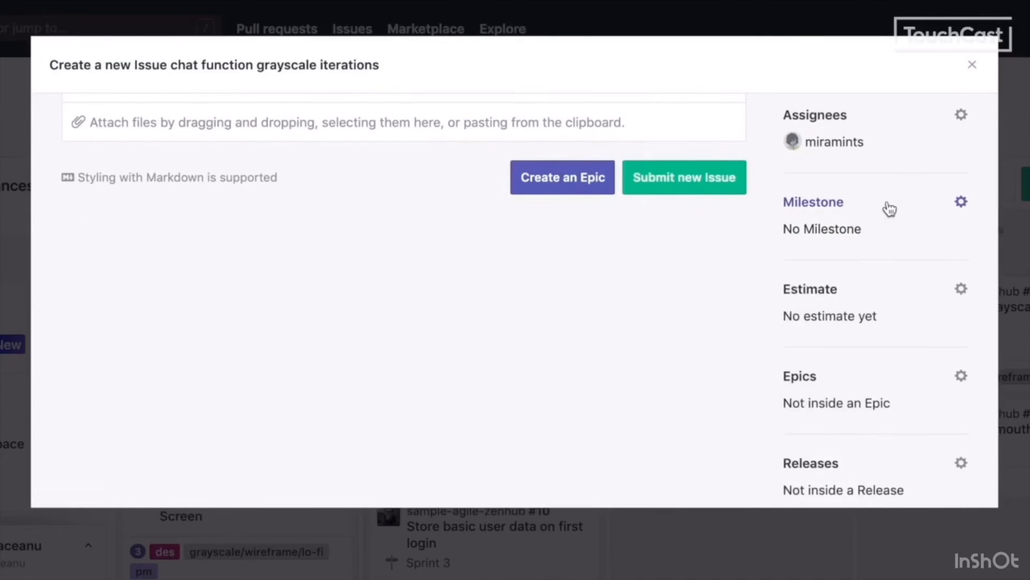
Step: Set the new issue's estimate to 2 and apply the des and grayscale/wireframe/lo-fi labels
scroll(907, 240, "down", 1)
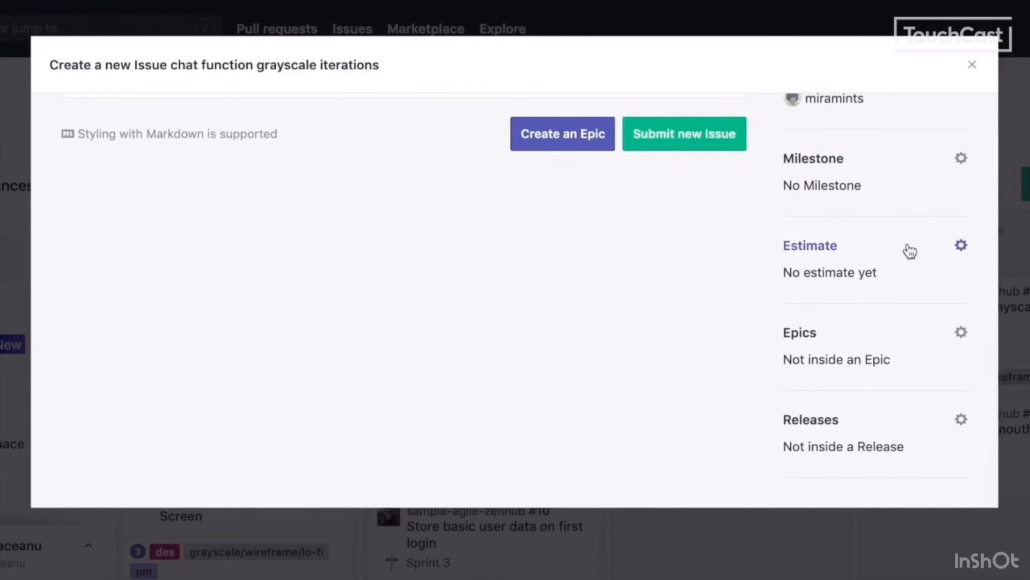
left_click(909, 247)
scroll(658, 386, "up", 10)
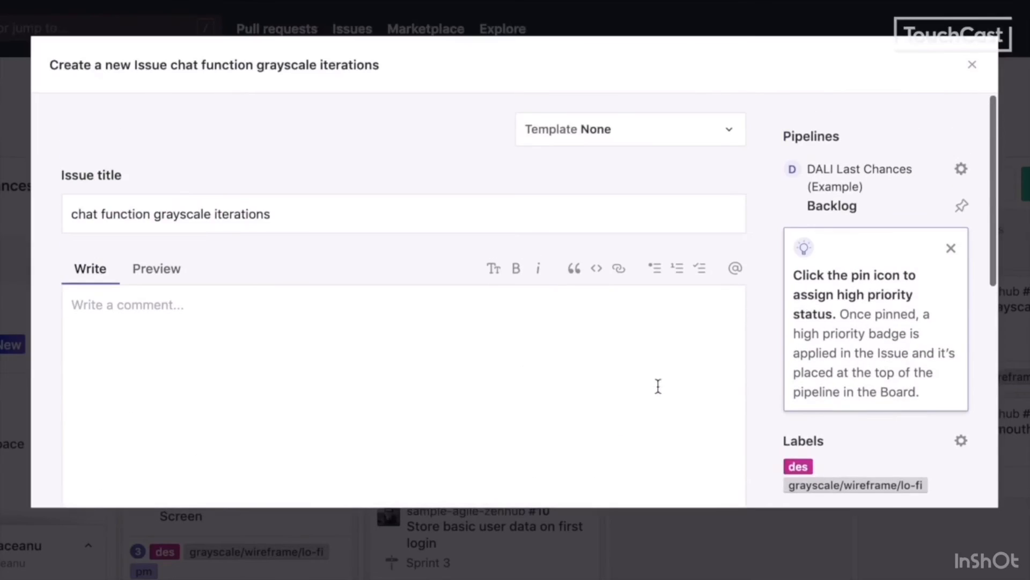
Step: Submit the "chat function grayscale iterations" issue and return to the board
scroll(658, 386, "down", 3)
scroll(657, 385, "down", 2)
left_click(659, 370)
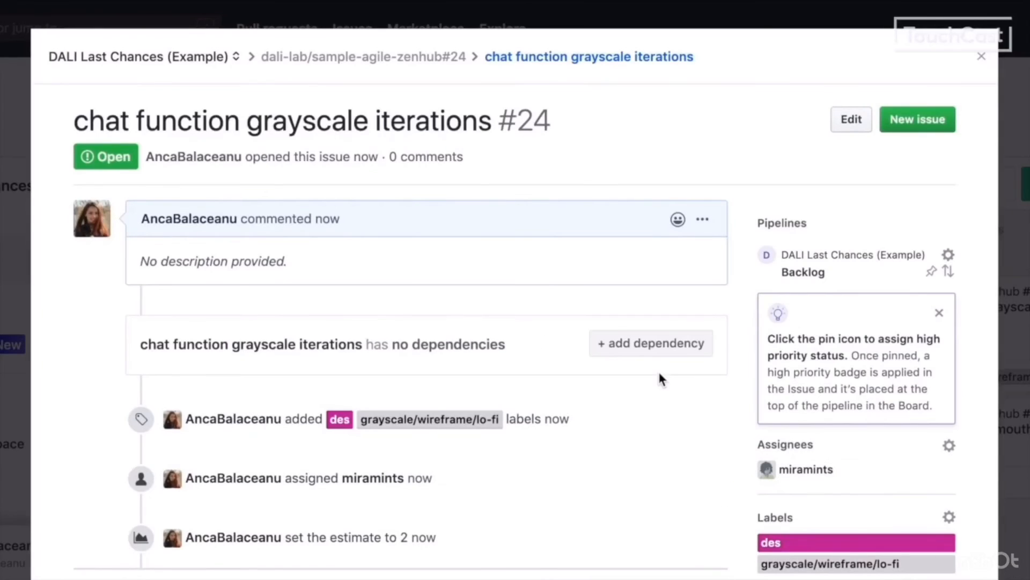
left_click(981, 56)
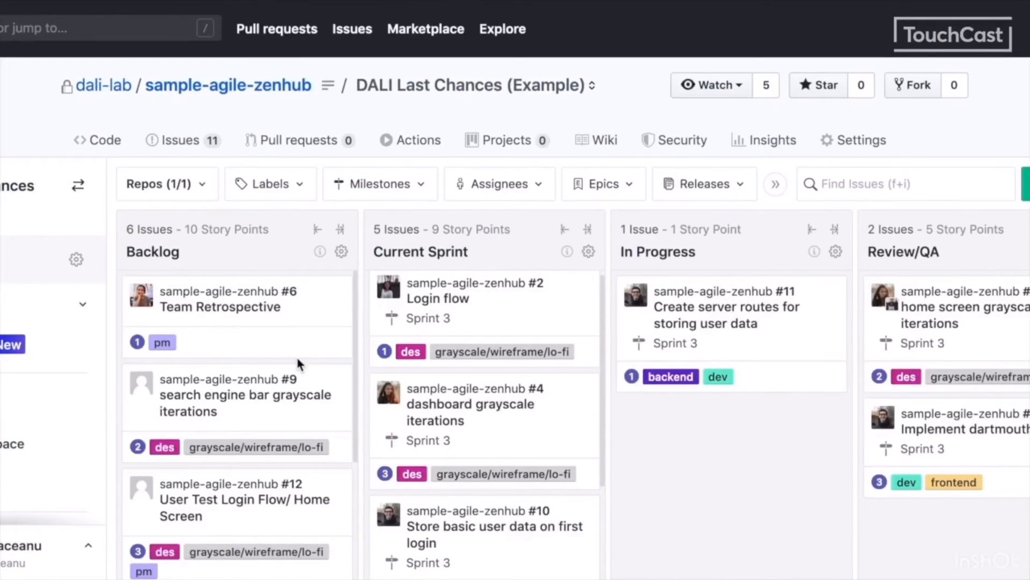
Step: Move the "chat function grayscale iterations" issue from Backlog into Current Sprint, below the dashboard grayscale iterations card
scroll(295, 355, "down", 3)
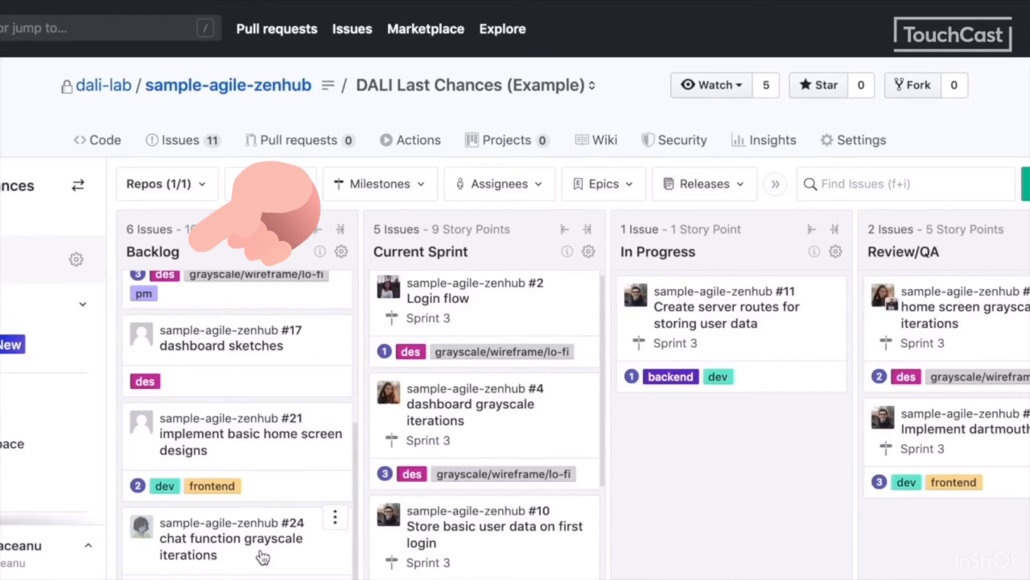
left_click_drag(241, 552, 497, 519)
scroll(498, 512, "down", 2)
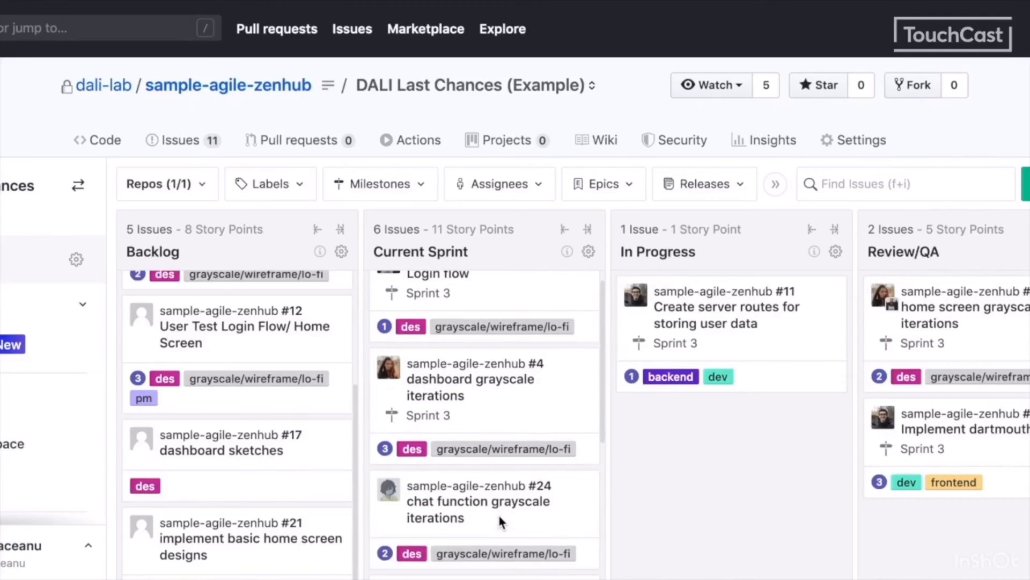
Step: Set the milestone of the "chat function grayscale iterations" issue to Sprint 3 and close its details
left_click(507, 415)
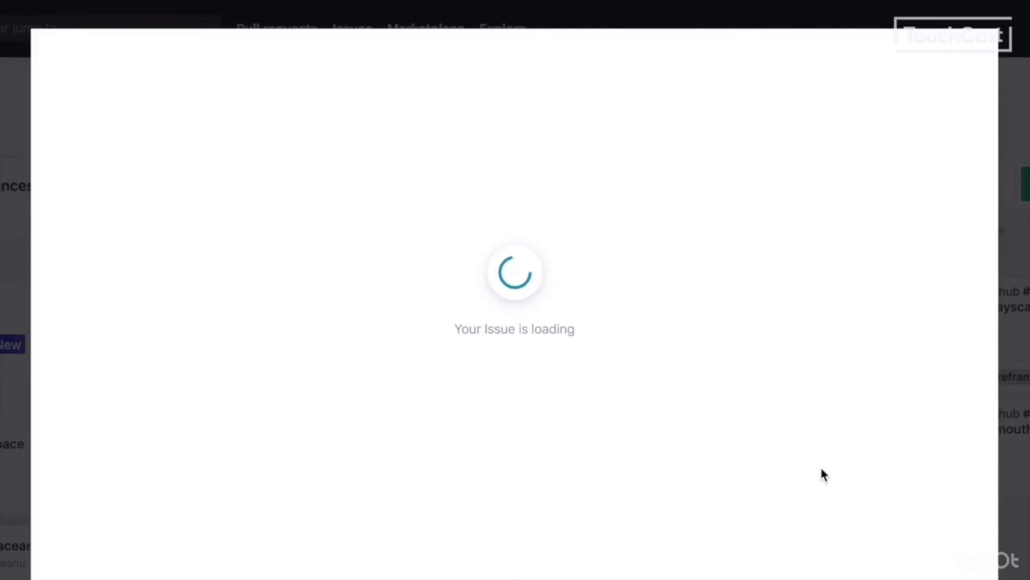
scroll(821, 470, "down", 4)
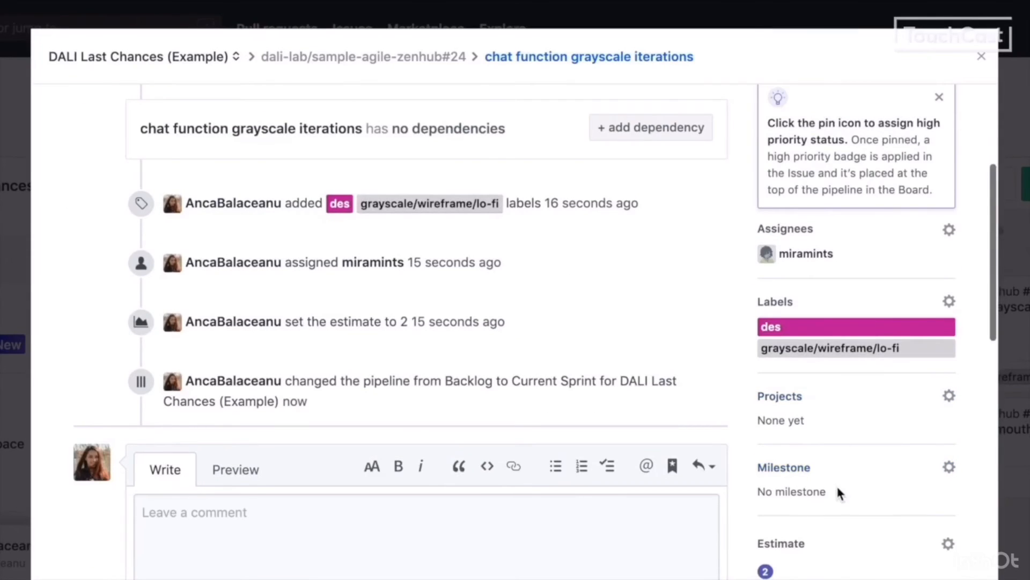
left_click(840, 477)
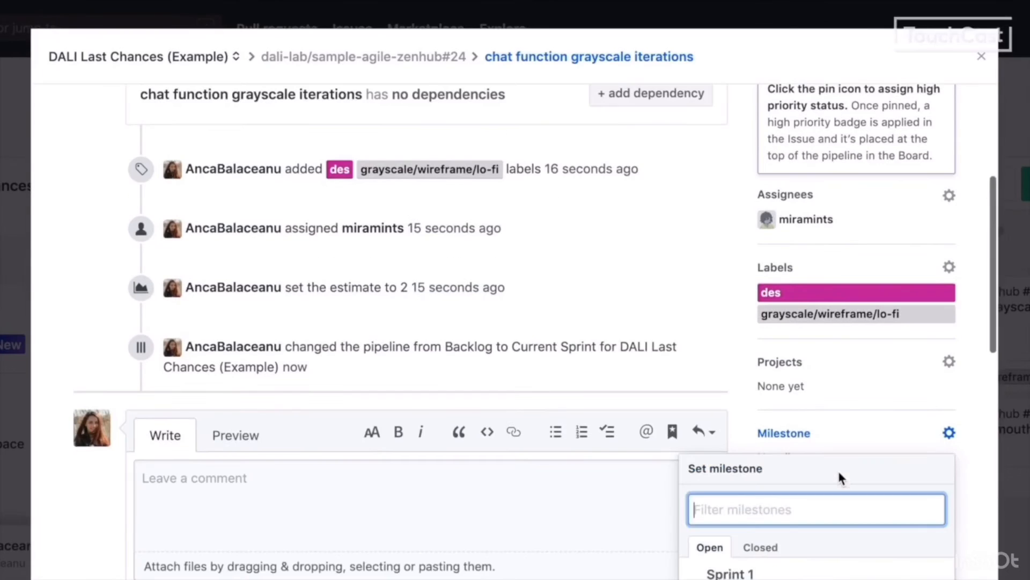
scroll(841, 478, "down", 3)
left_click(832, 412)
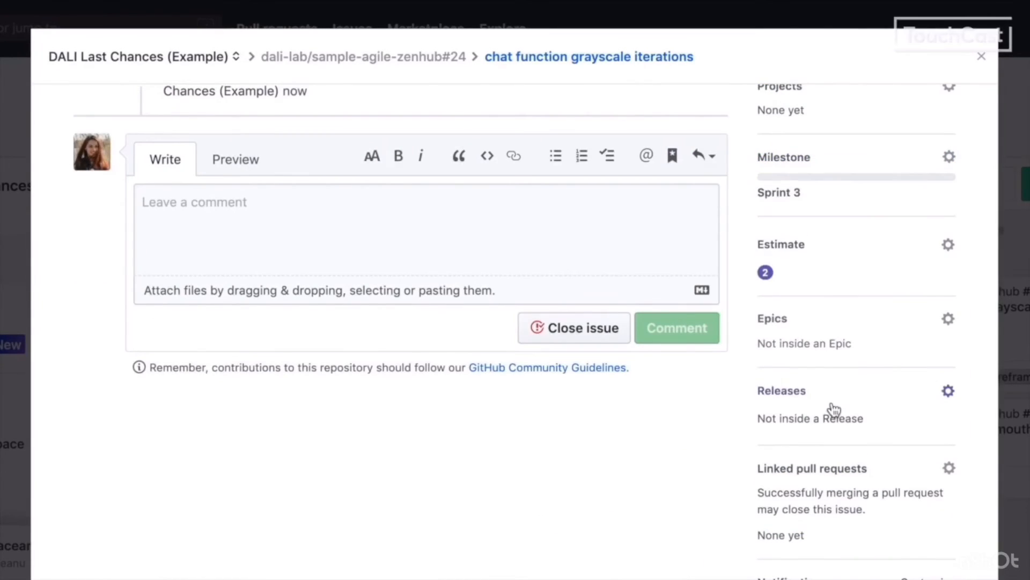
scroll(833, 409, "up", 2)
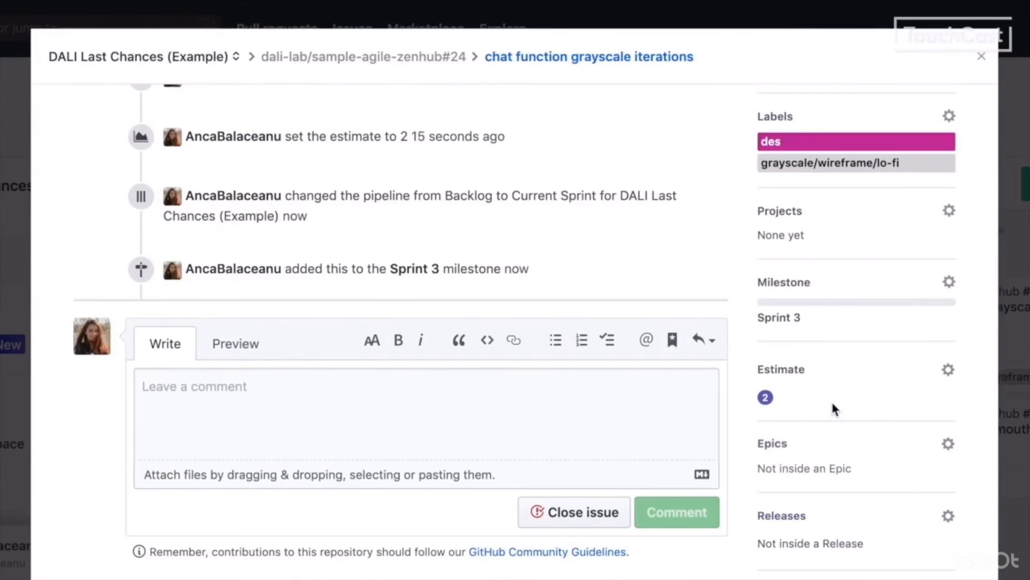
scroll(831, 399, "up", 5)
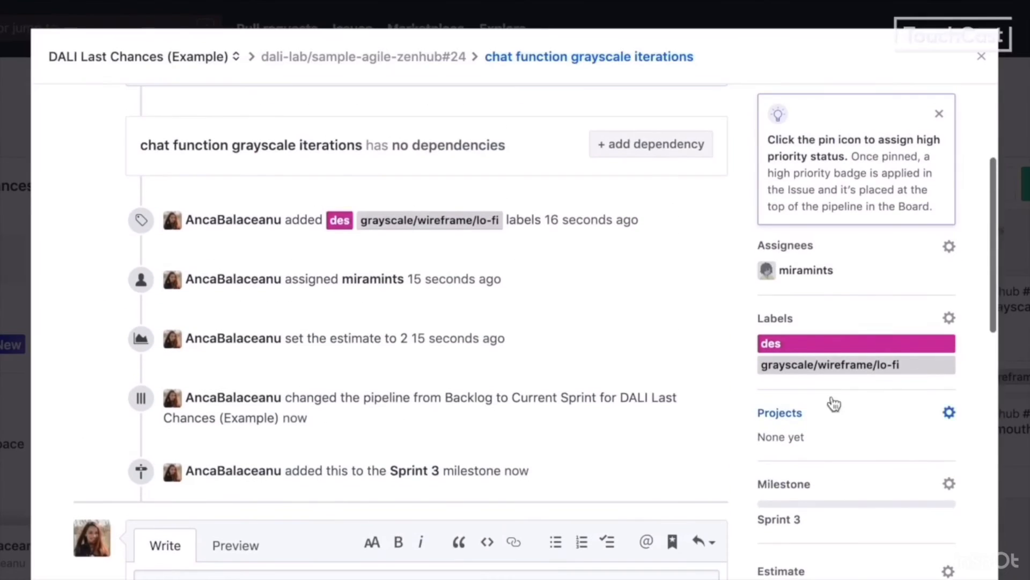
left_click(979, 56)
Step: Move the "chat function grayscale iterations" issue from Current Sprint to In Progress and on to Review/QA
scroll(475, 459, "down", 1)
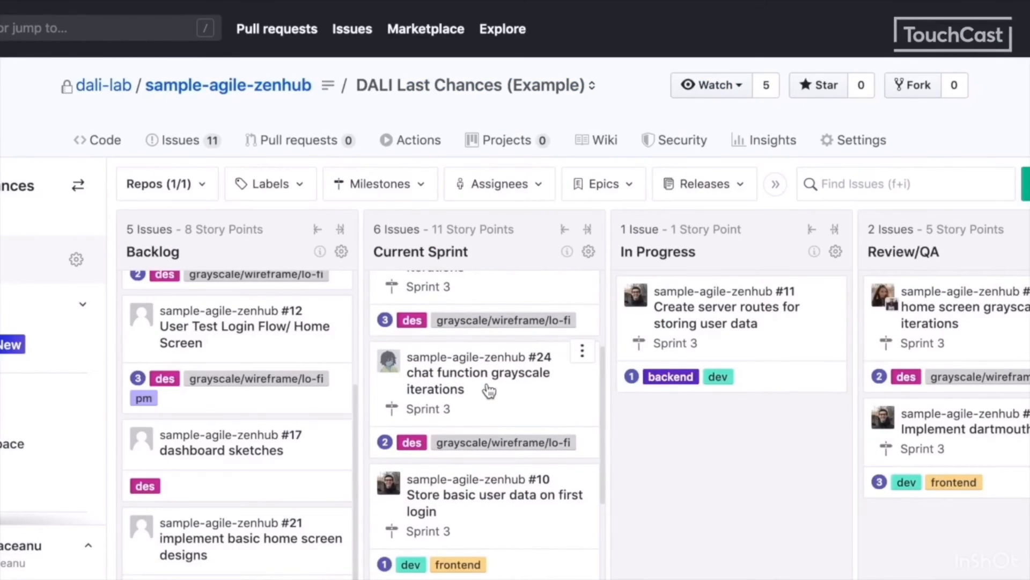
left_click_drag(629, 457, 747, 446)
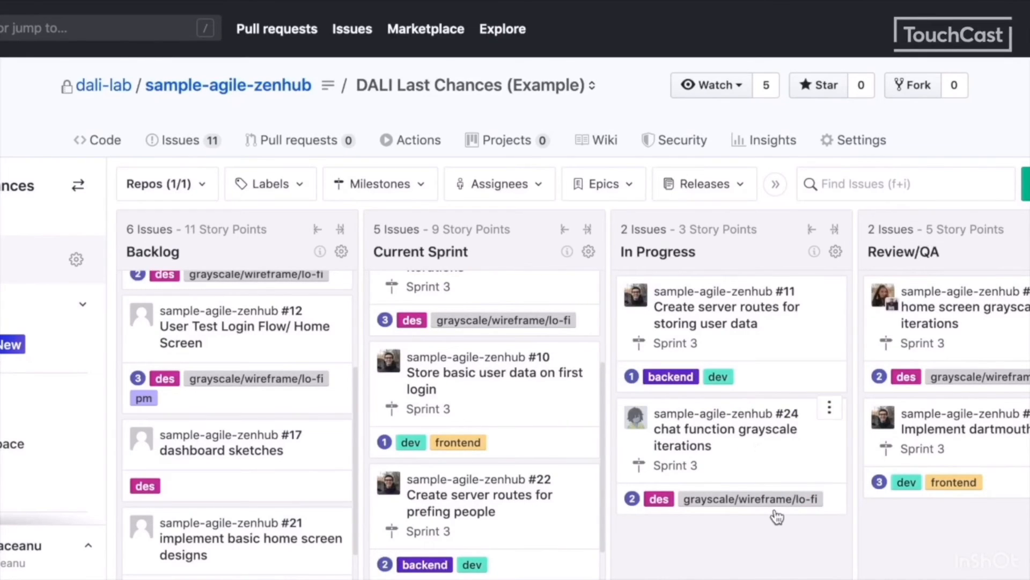
scroll(772, 531, "down", 1)
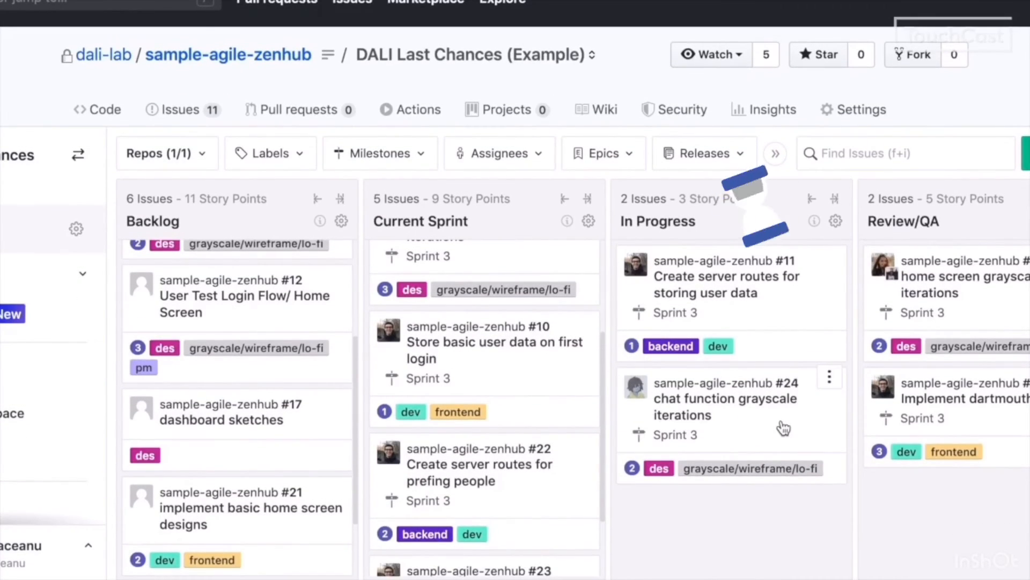
left_click_drag(783, 428, 974, 506)
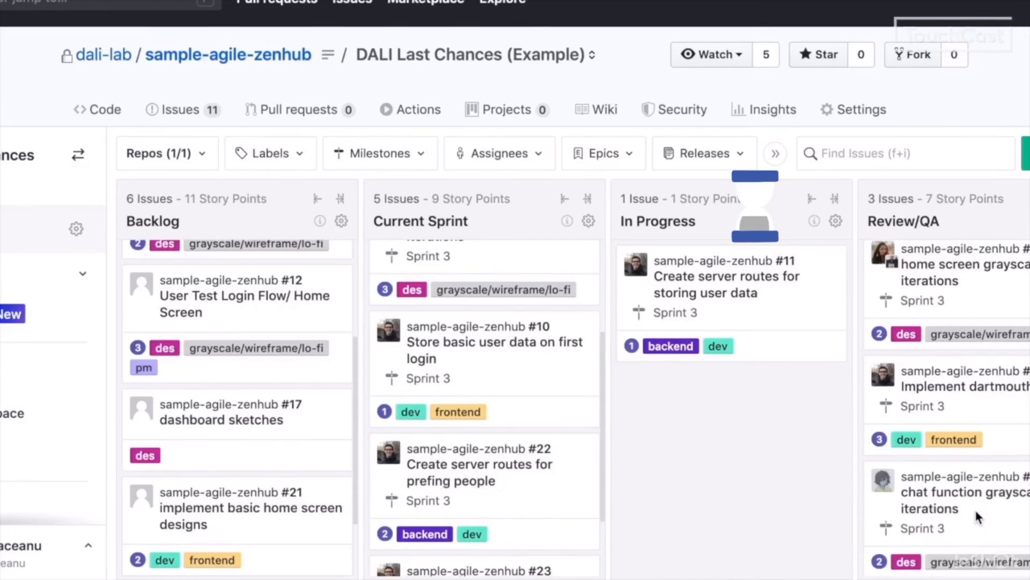
Step: Open the "chat function grayscale iterations" issue and post the comment "place figma link here to the screen you want your reviewer to look at."
left_click(974, 498)
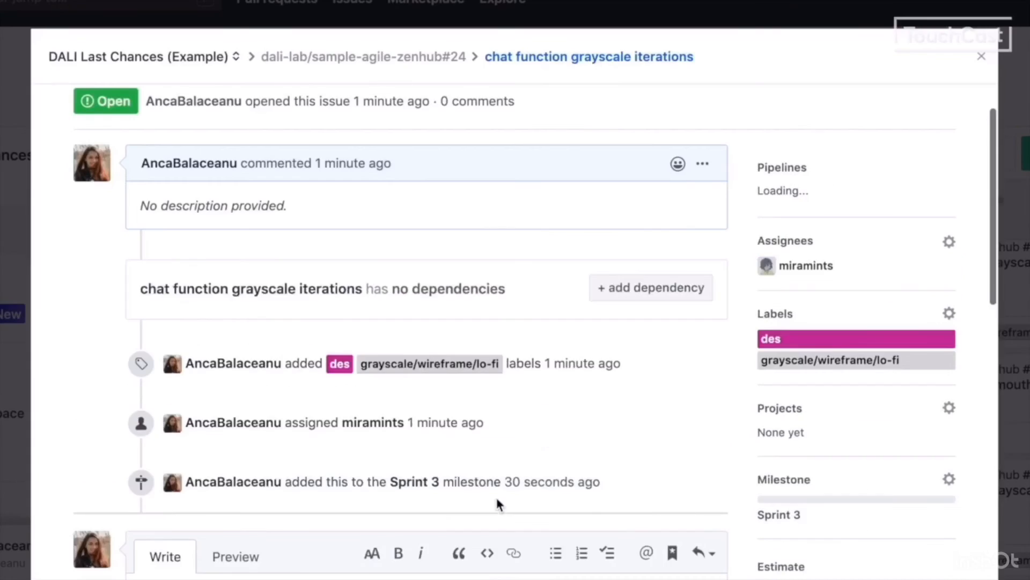
scroll(499, 501, "down", 6)
left_click(440, 527)
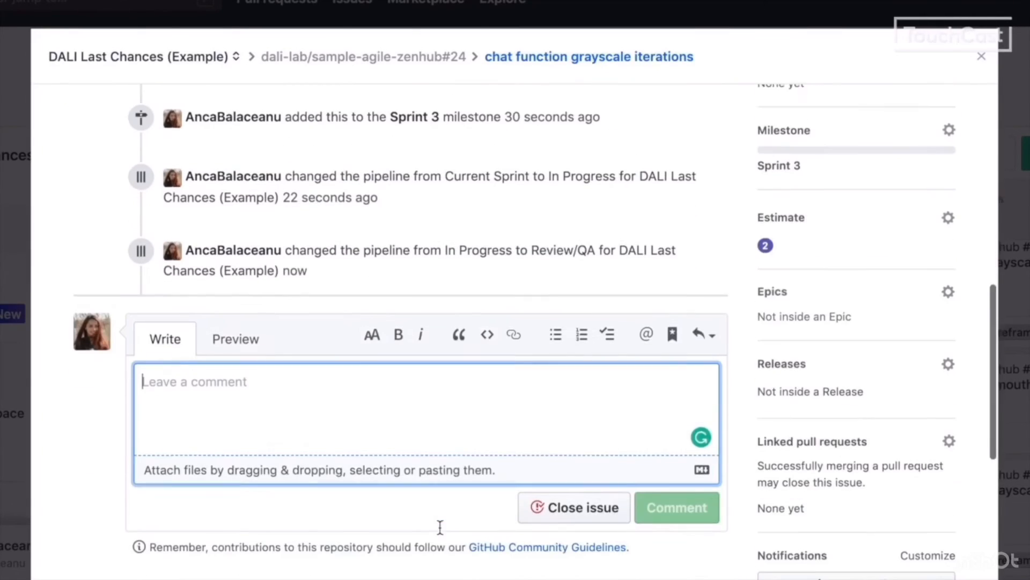
scroll(556, 433, "down", 1)
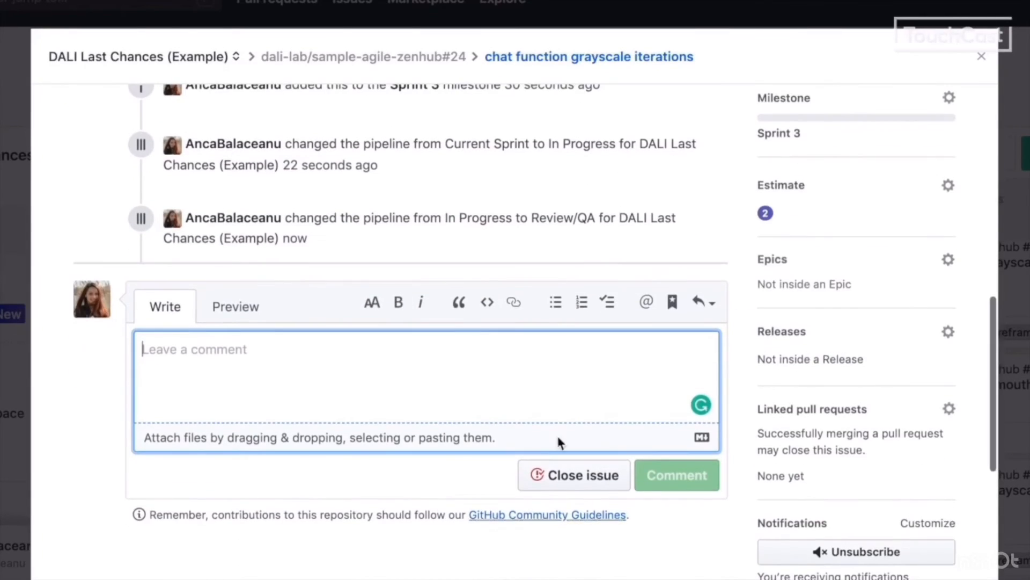
scroll(741, 295, "up", 2)
type("place")
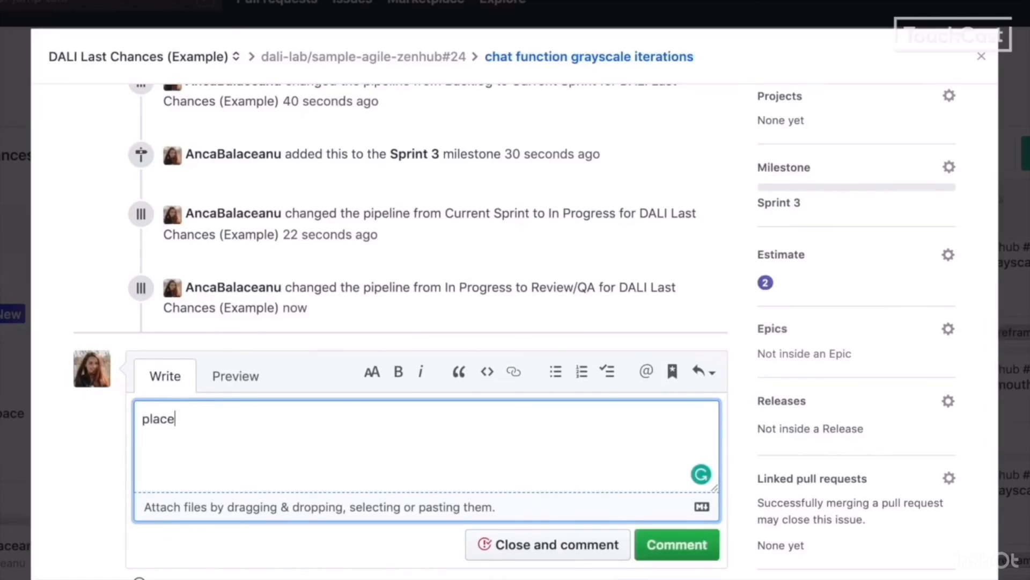
type(" figma link here to the screen you want your r")
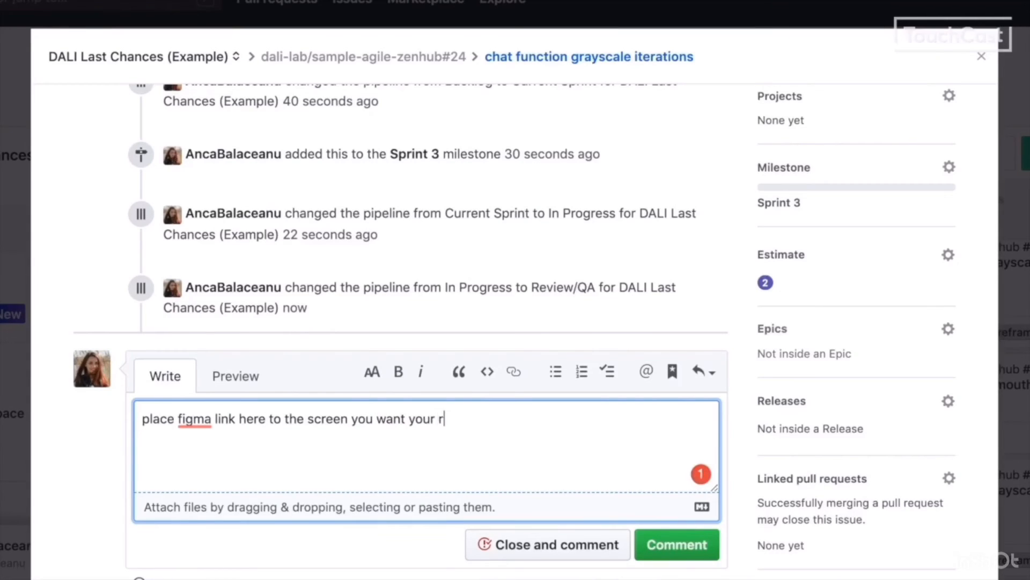
type("eviewer to lo")
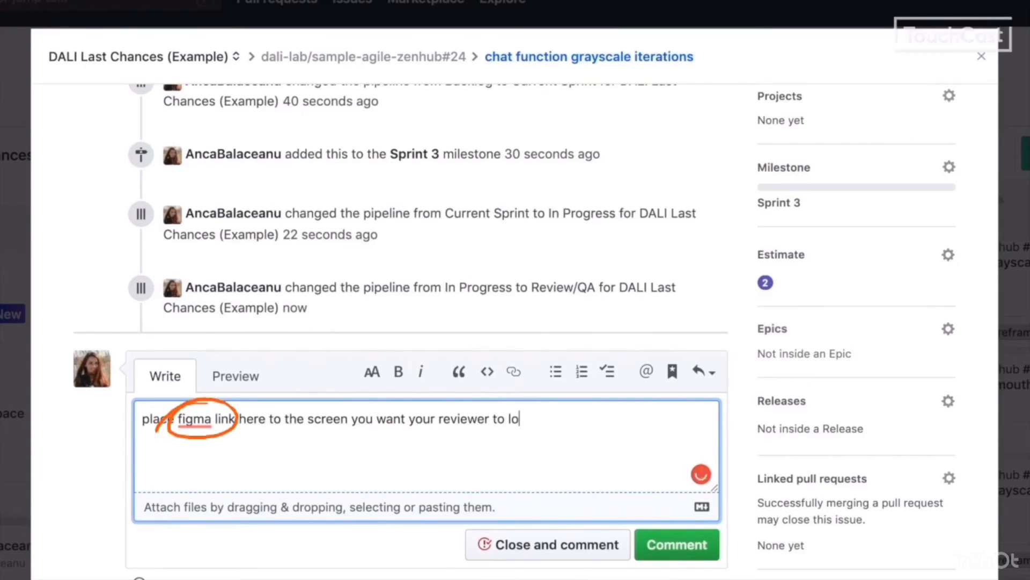
type("ok at.")
left_click(679, 543)
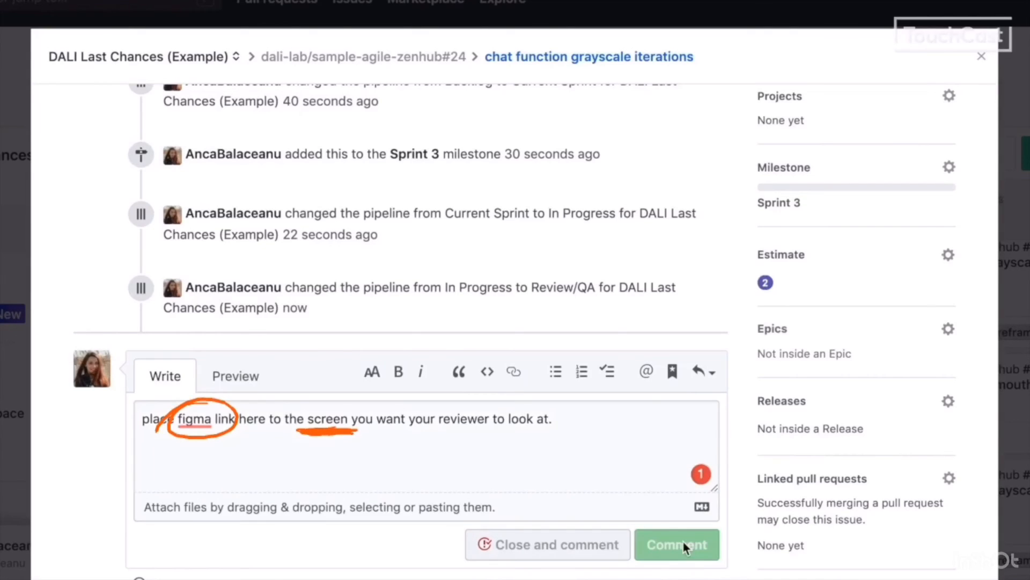
Step: Post a second comment on the issue that tags the reviewer's username followed by "please review my work"
type("plea")
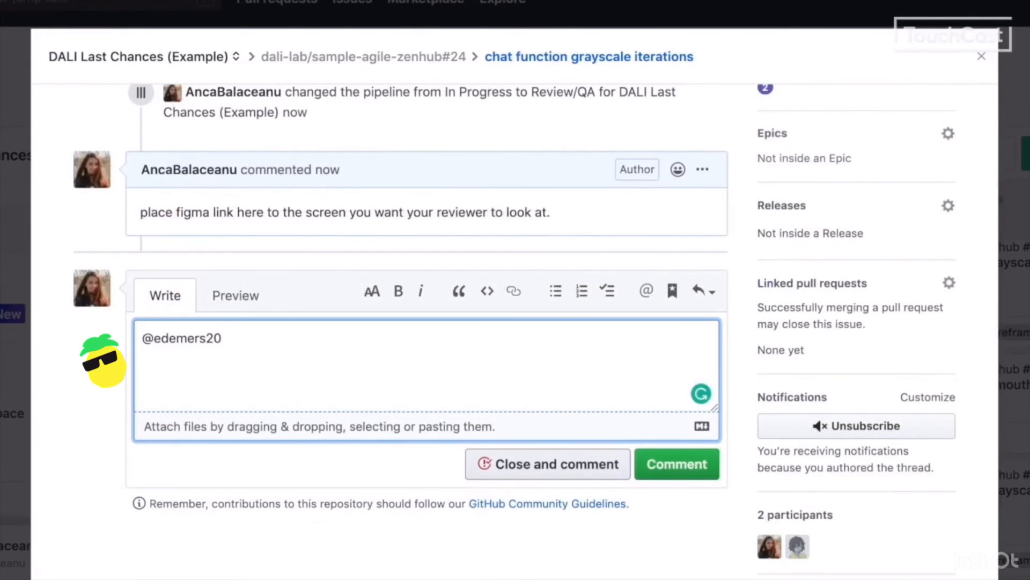
type("se review ")
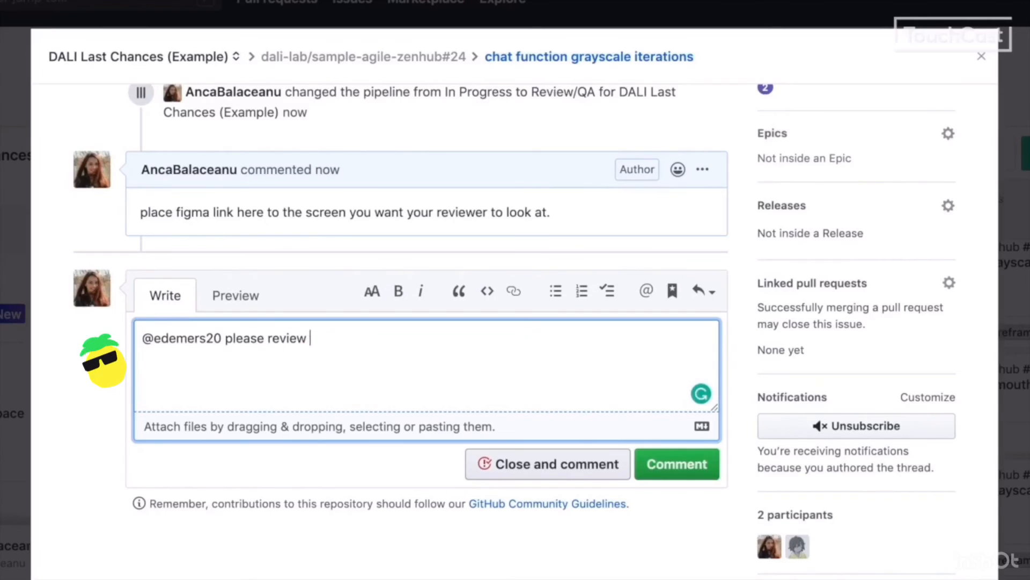
type("my work")
left_click(680, 474)
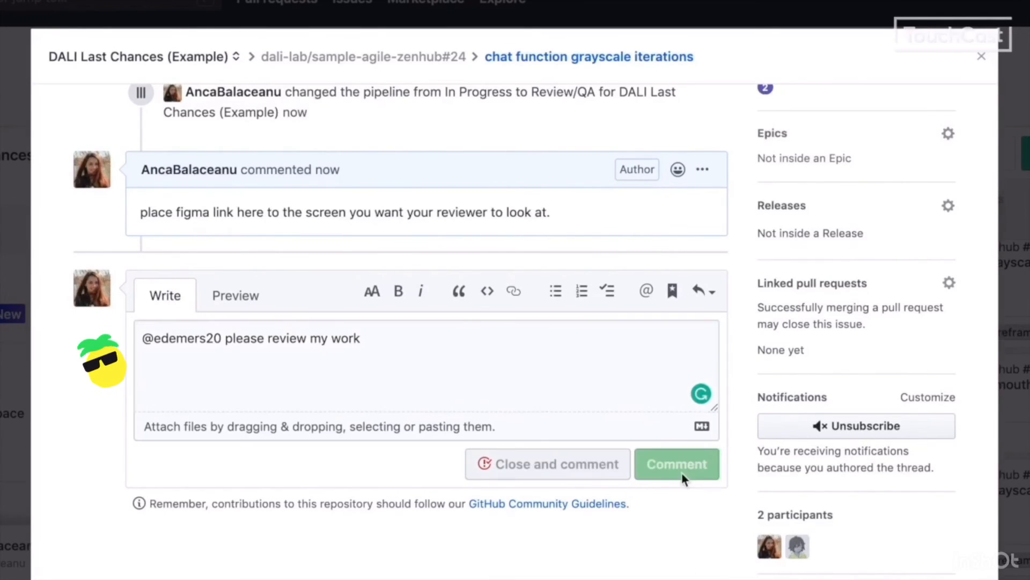
Step: Add the tagged reviewer as an assignee of the "chat function grayscale iterations" issue and close its details
scroll(870, 278, "up", 10)
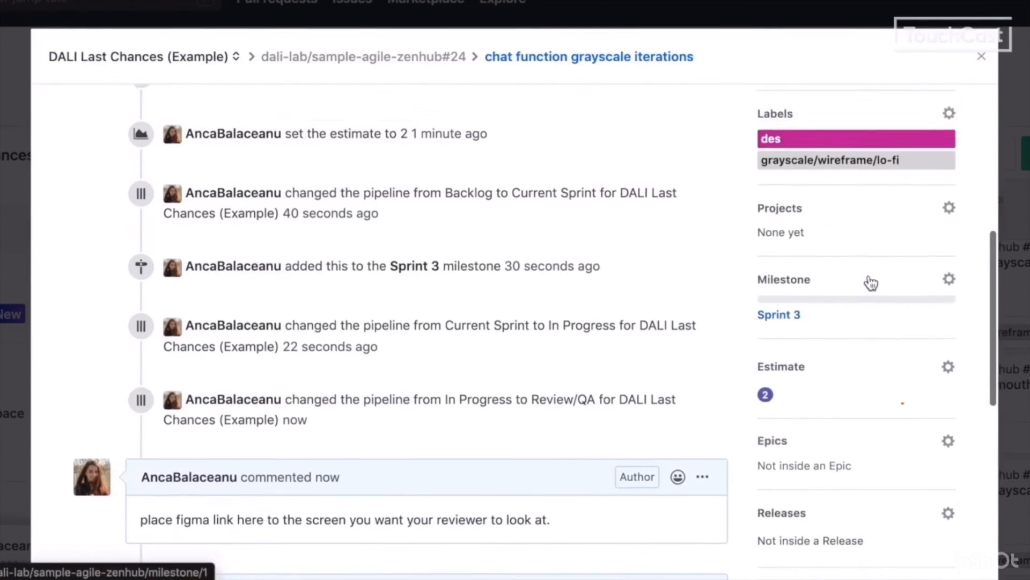
left_click(948, 211)
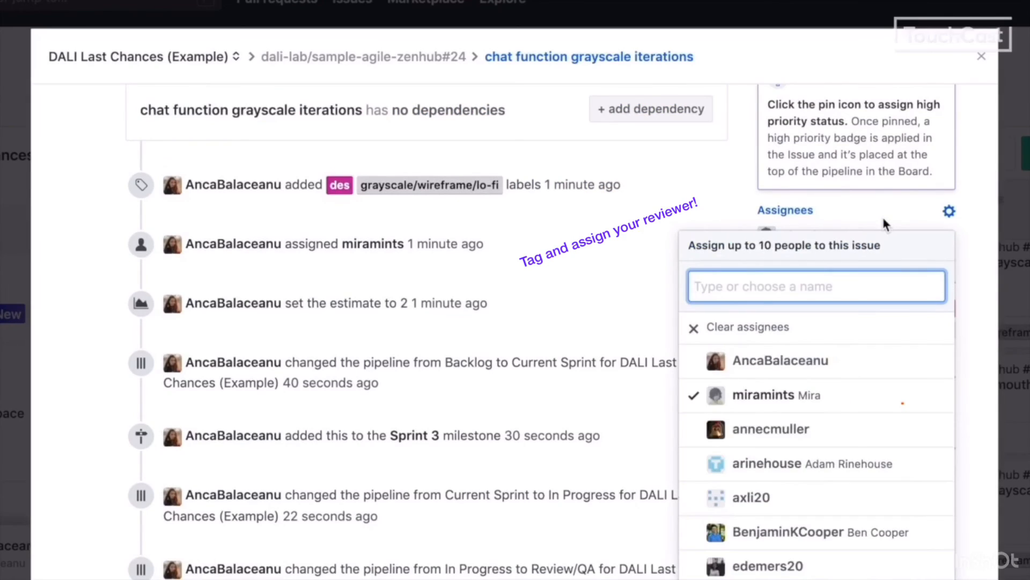
type("dem")
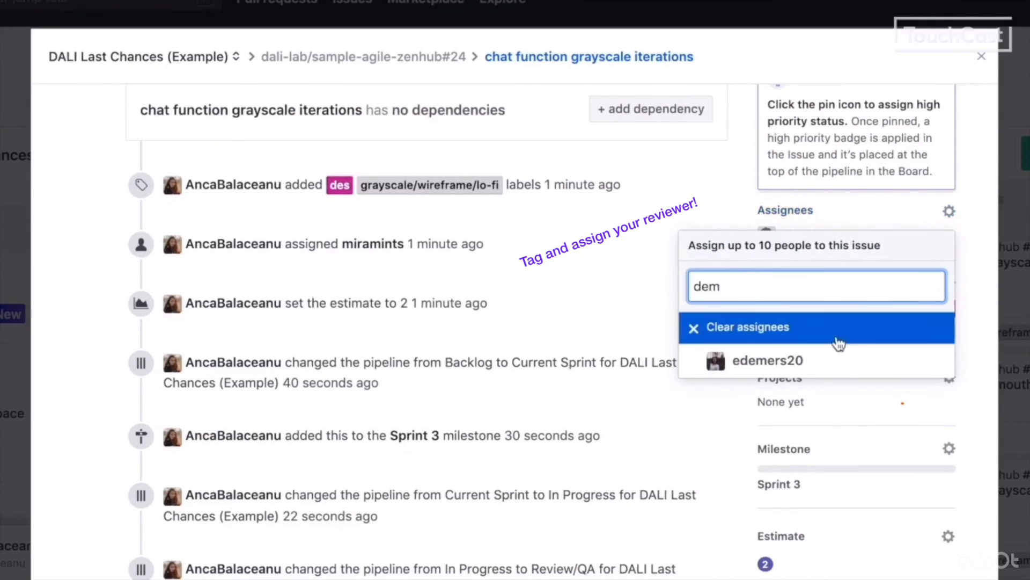
left_click(745, 204)
left_click(856, 209)
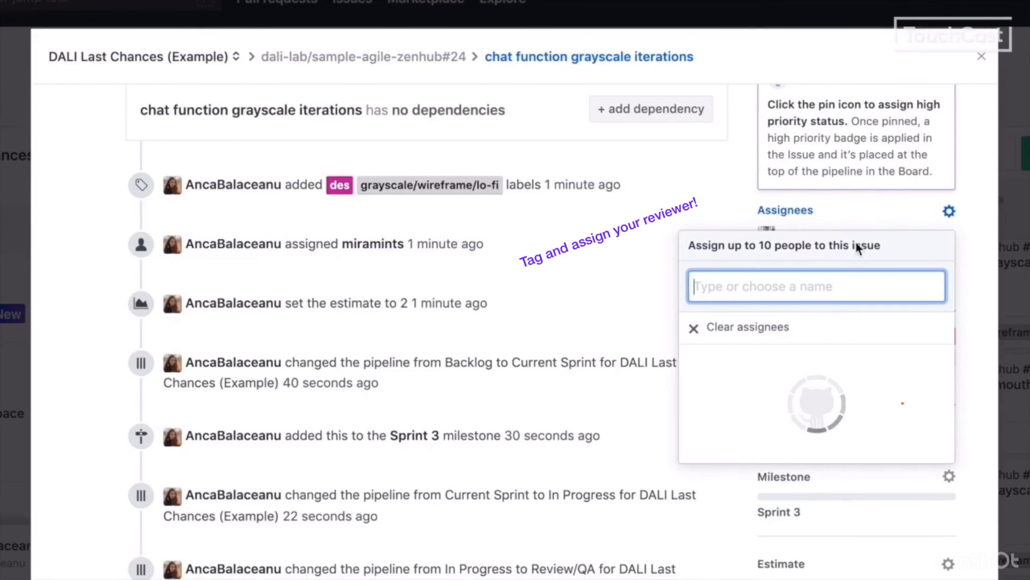
left_click(729, 206)
scroll(729, 206, "up", 5)
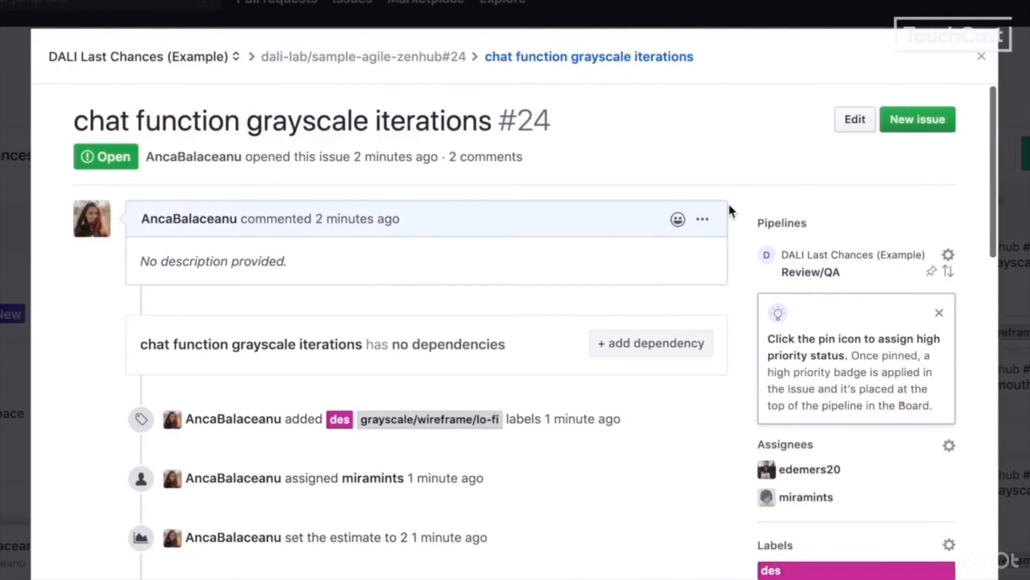
left_click(987, 57)
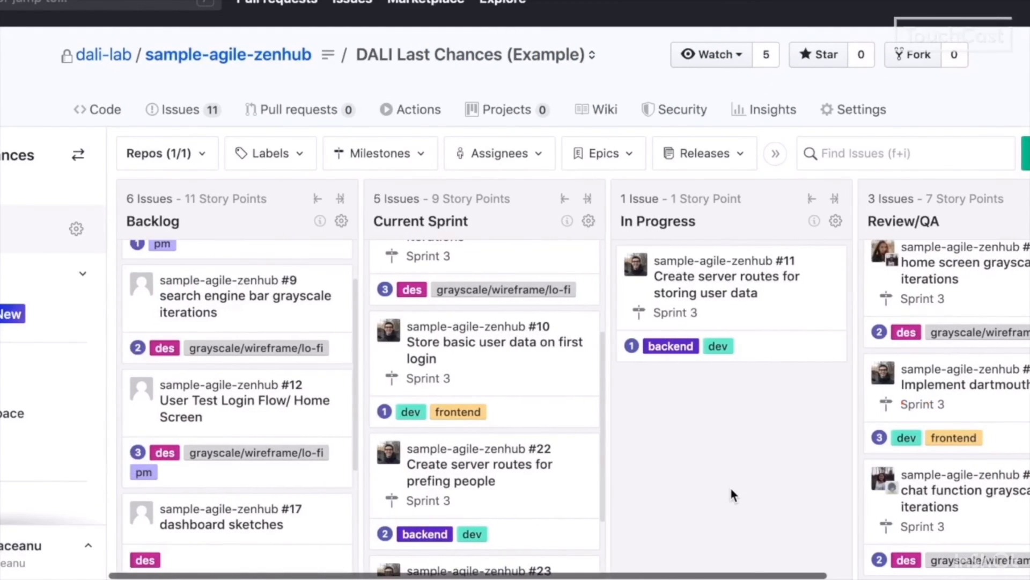
Step: Move the "dashboard grayscale iterations" issue from Current Sprint to In Progress, below the card for storing user data
scroll(660, 419, "up", 1)
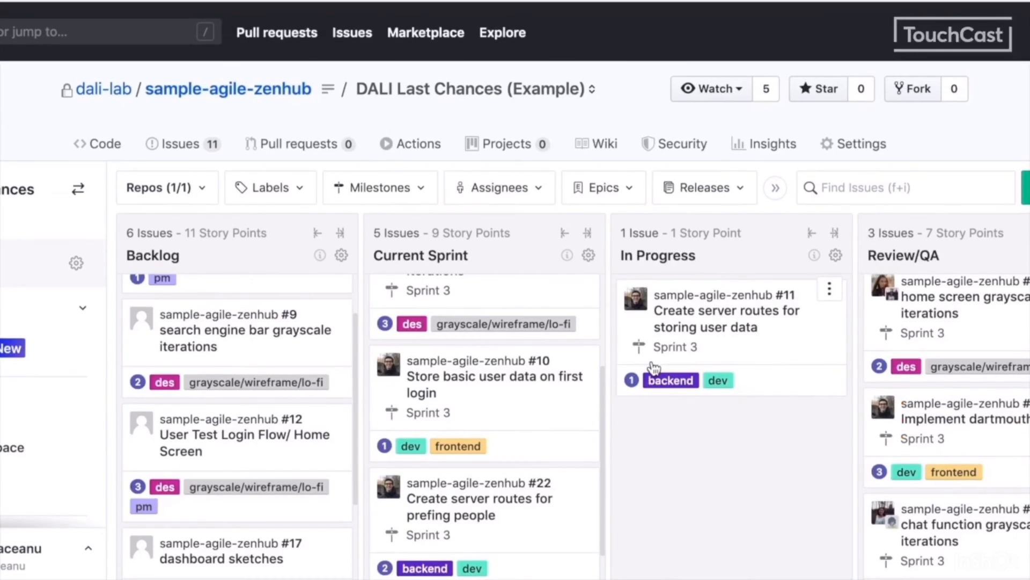
scroll(525, 300, "up", 2)
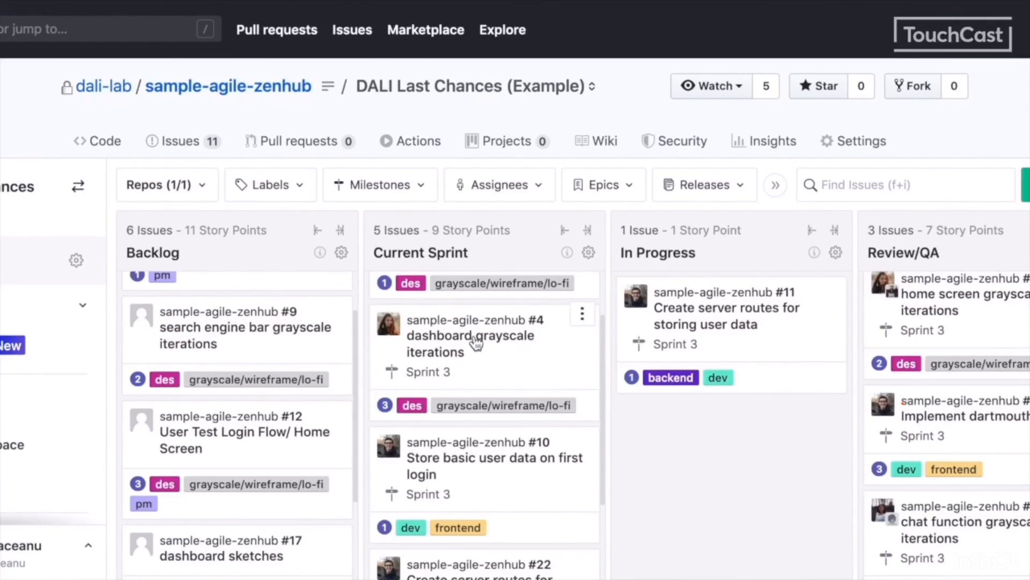
left_click_drag(476, 341, 739, 436)
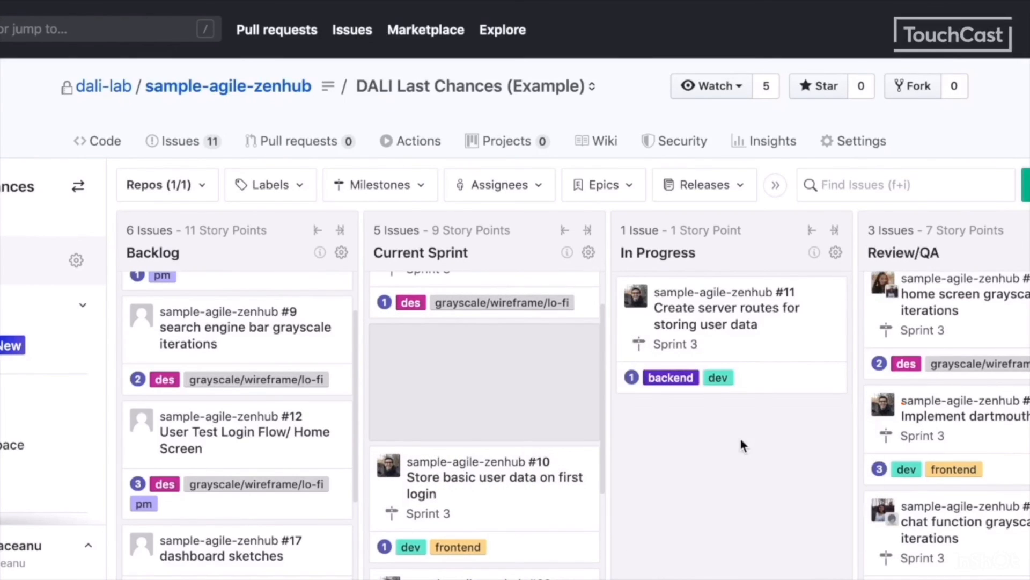
Step: Move the "Login flow" issue from Current Sprint to Review/QA, between the Dartmouth auth and chat function cards
scroll(741, 441, "down", 1)
scroll(516, 430, "down", 2)
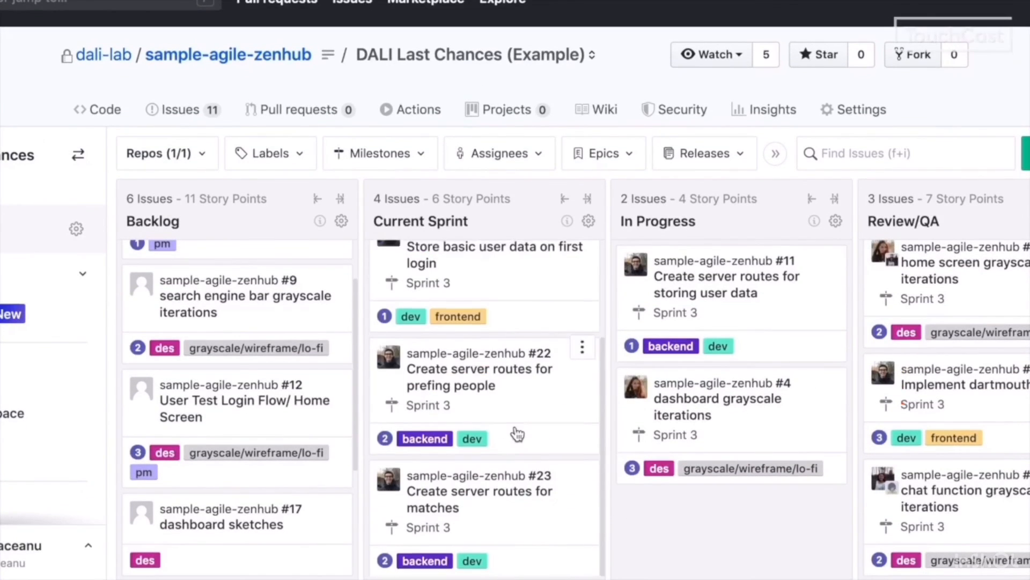
scroll(517, 433, "up", 3)
left_click_drag(520, 319, 997, 468)
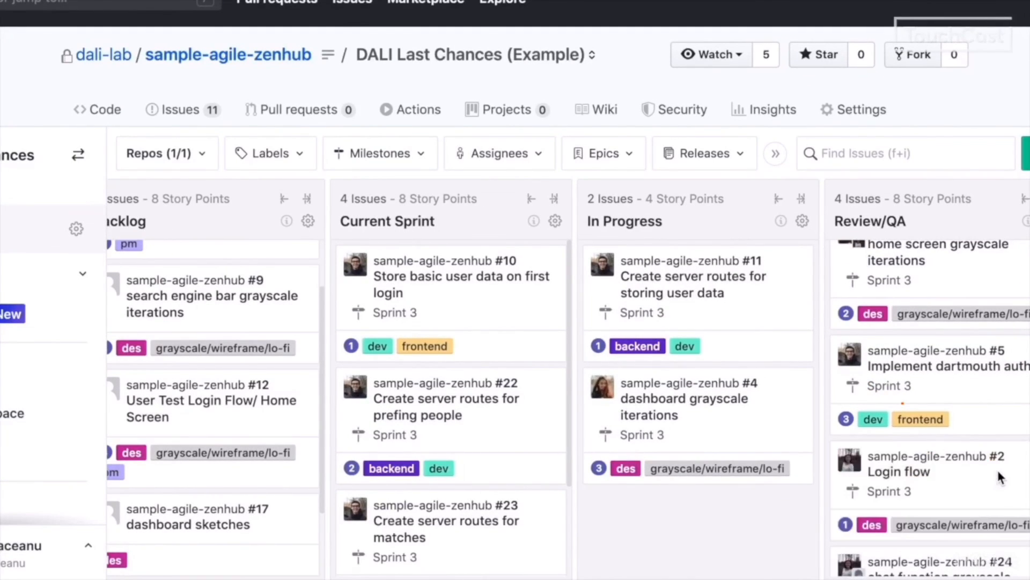